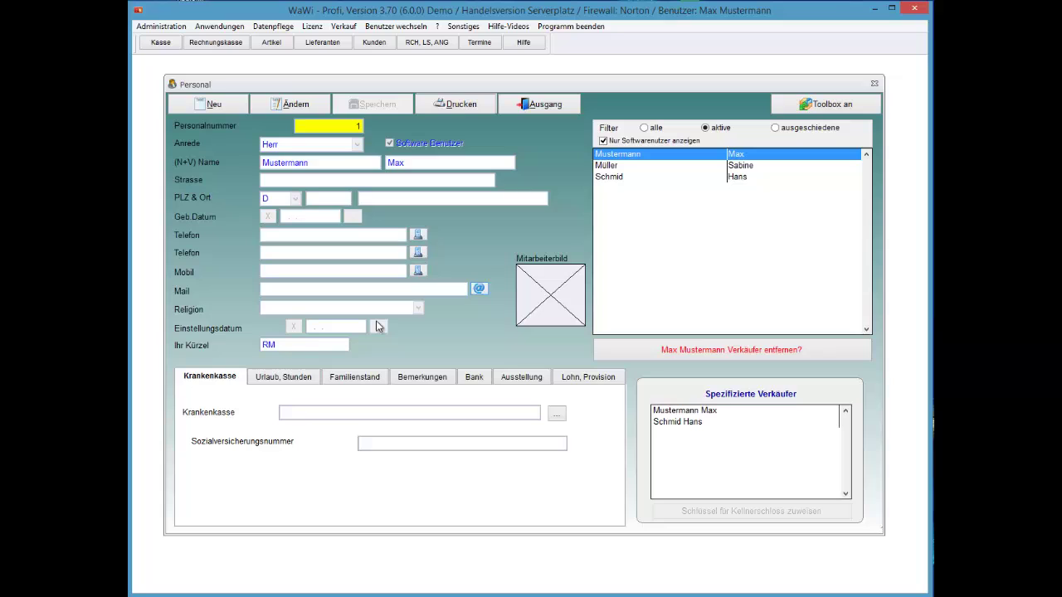
- Close the Personal staff form with Ausgang (Alt+A) to get back to the Startmenü
key(alt+a)
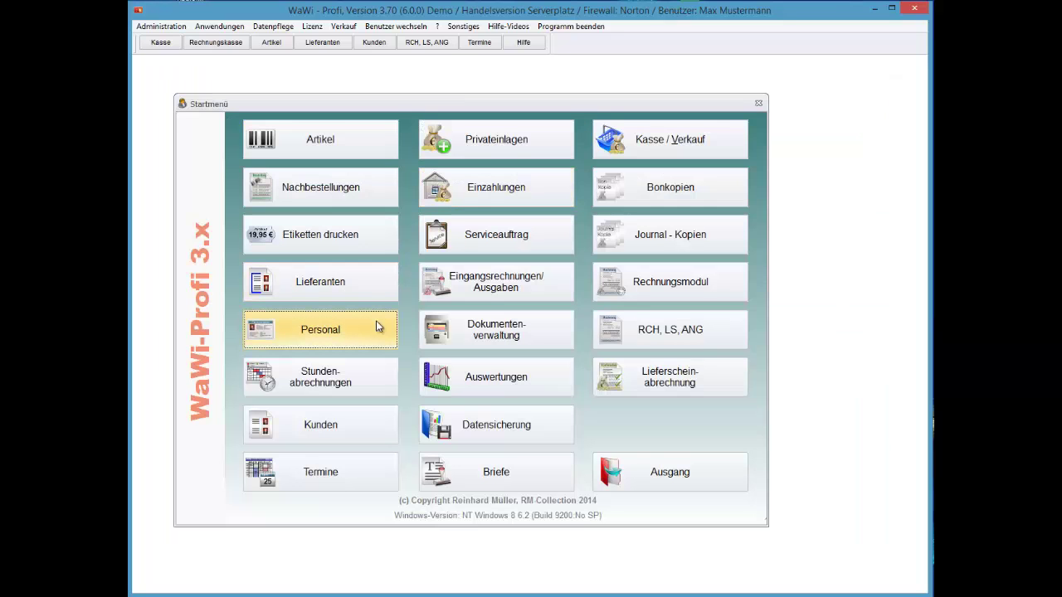
- Browse the staff entries under the Anwendungen > Personal menu
key(alt)
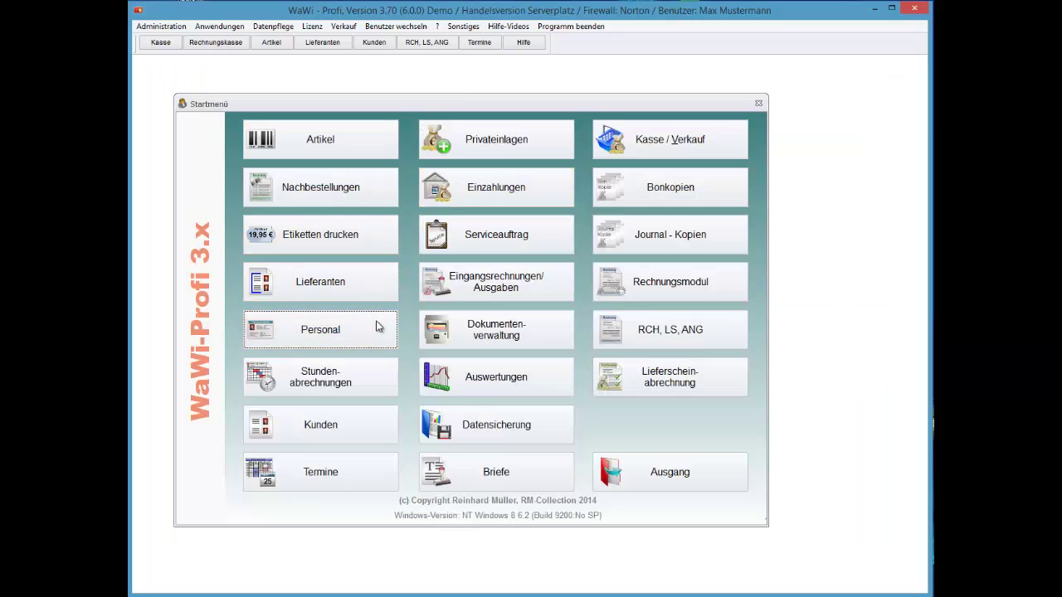
key(Down)
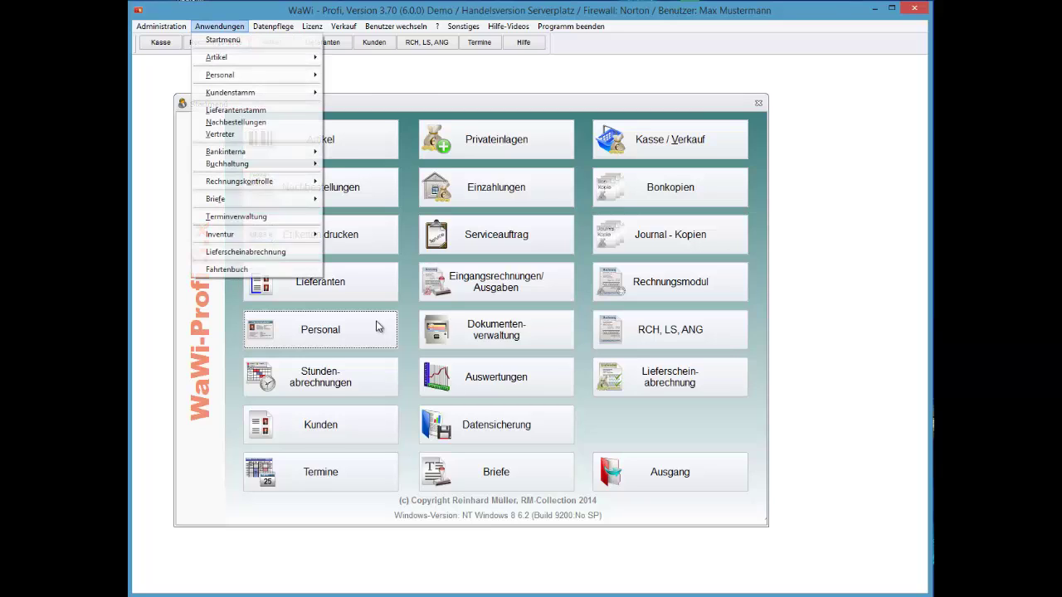
key(Down)
key(Down)
key(Right)
key(Down)
key(Down)
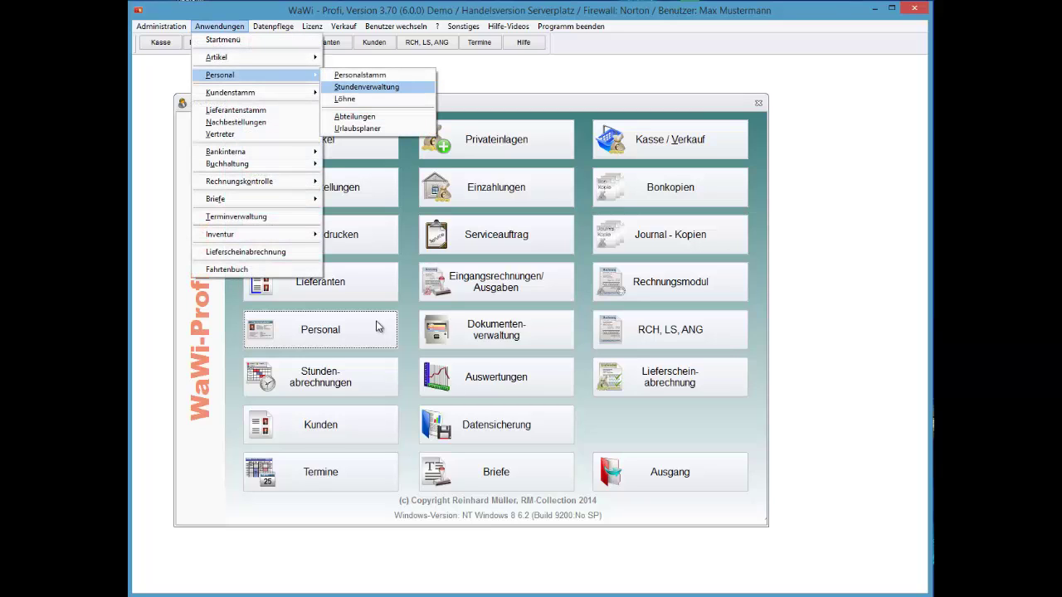
key(Up)
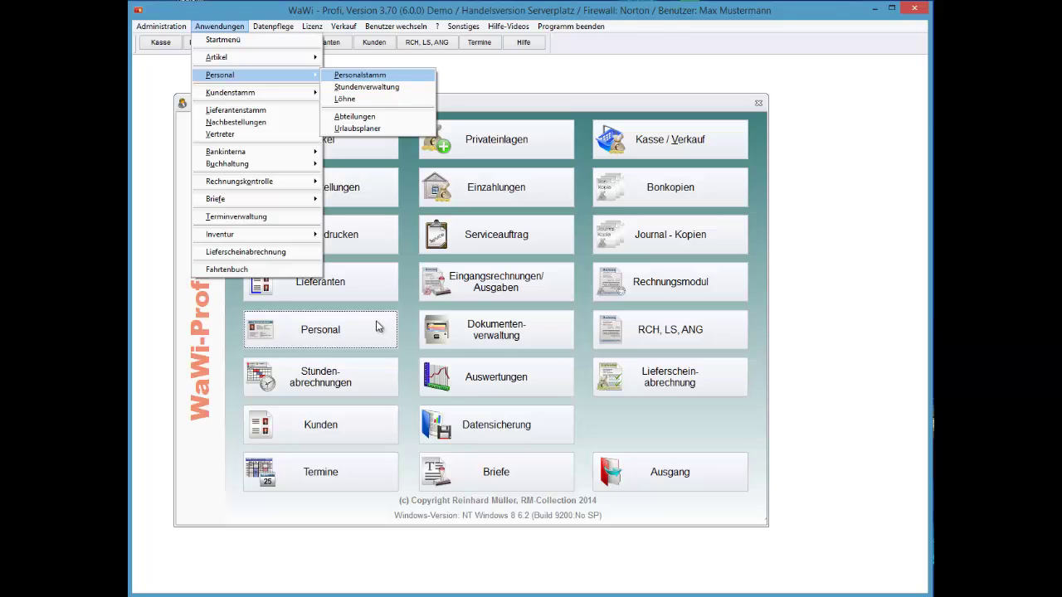
- Open Administration > Systemeinstellungen > Rechtevergabe to show the Berechtigungen window
key(Left)
key(Up)
key(Up)
key(Left)
key(Down)
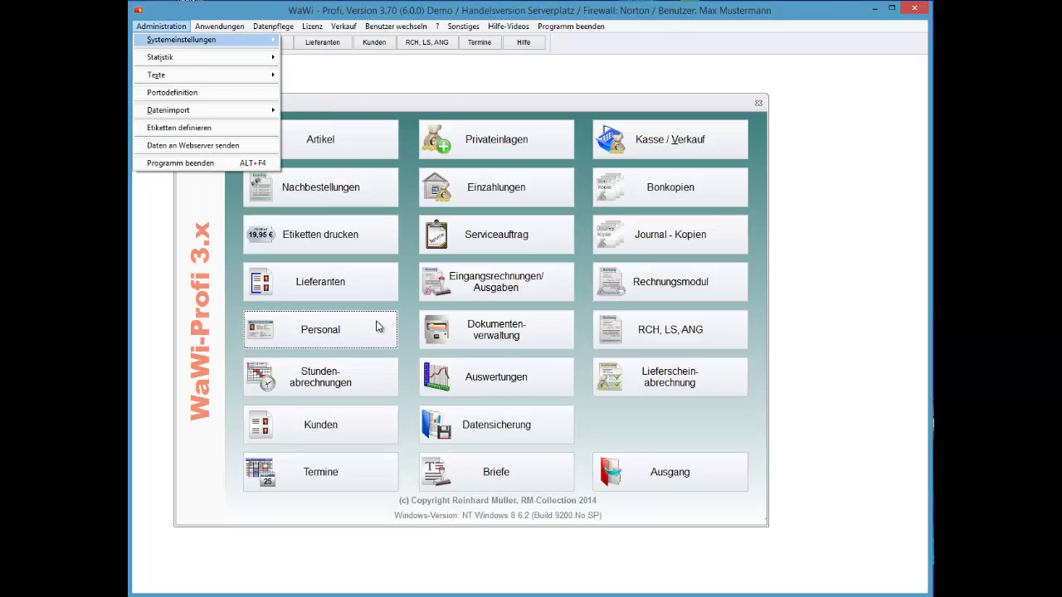
key(Right)
key(Down)
key(Down)
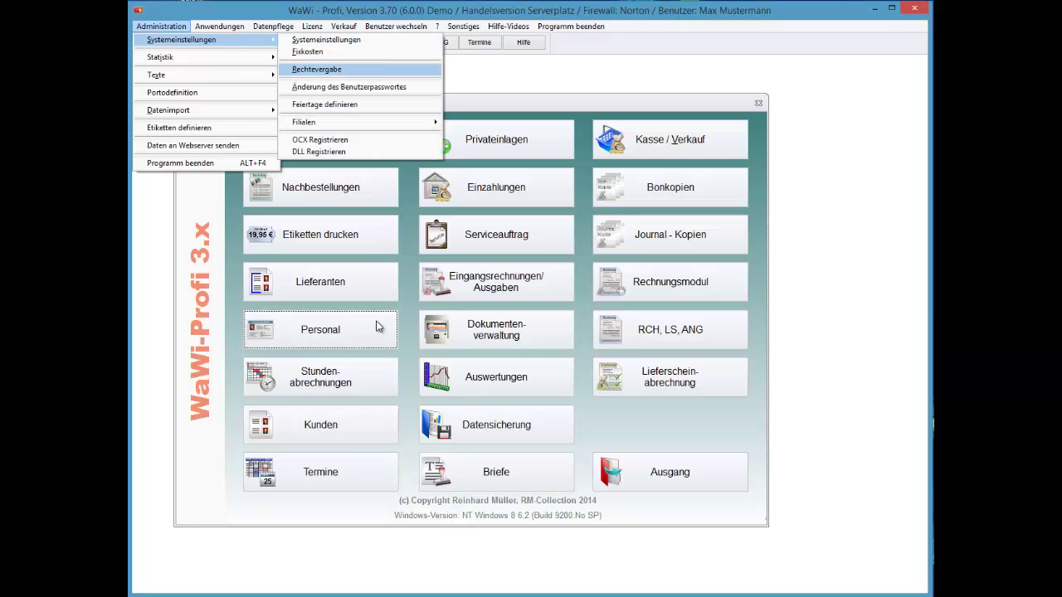
key(Return)
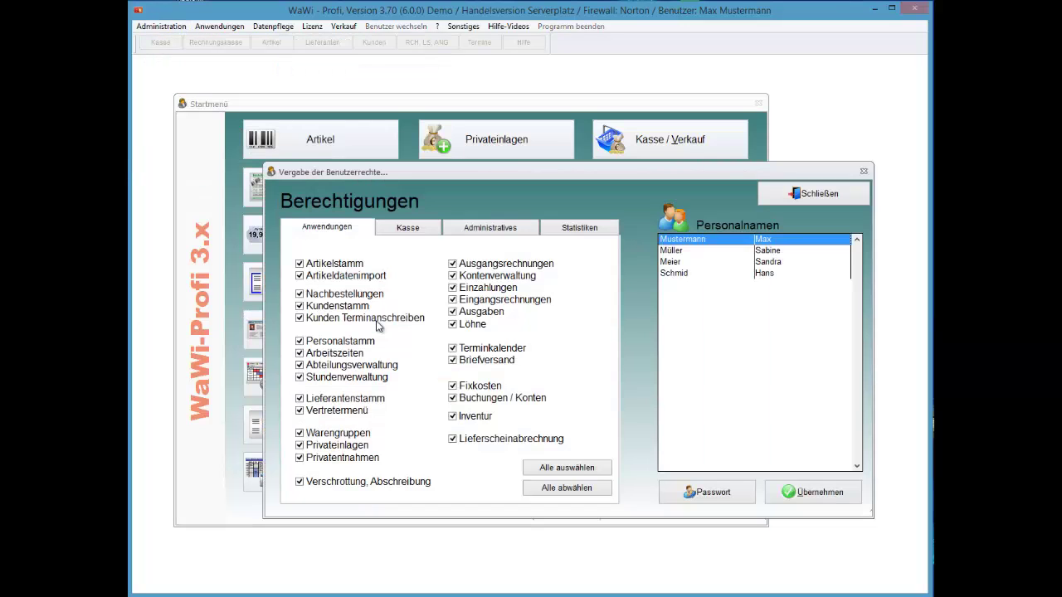
- View the third staff member's all-unticked permissions, then close the Berechtigungen window
key(Down)
key(Down)
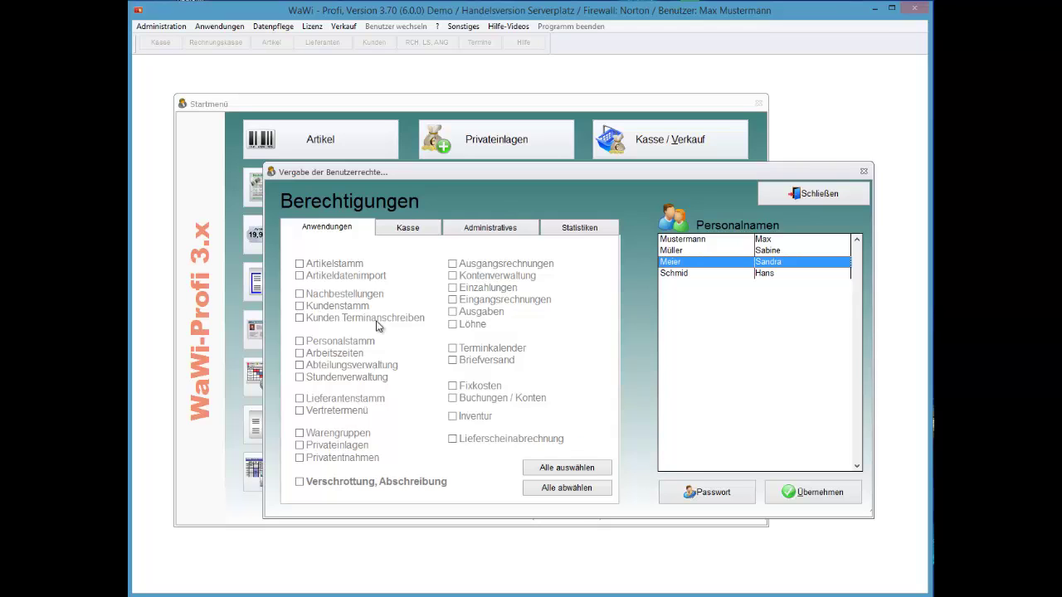
key(Escape)
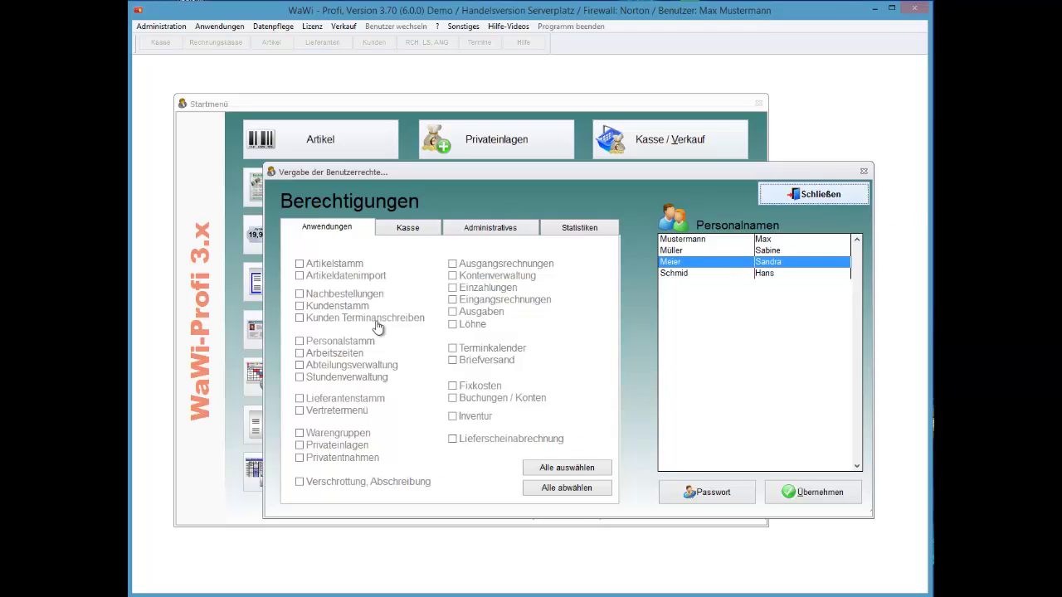
- Open Personal, review its Urlaub/Stunden, Familienstand, Bank, Lohn and Ausstellung tabs, then show record 2
click(377, 326)
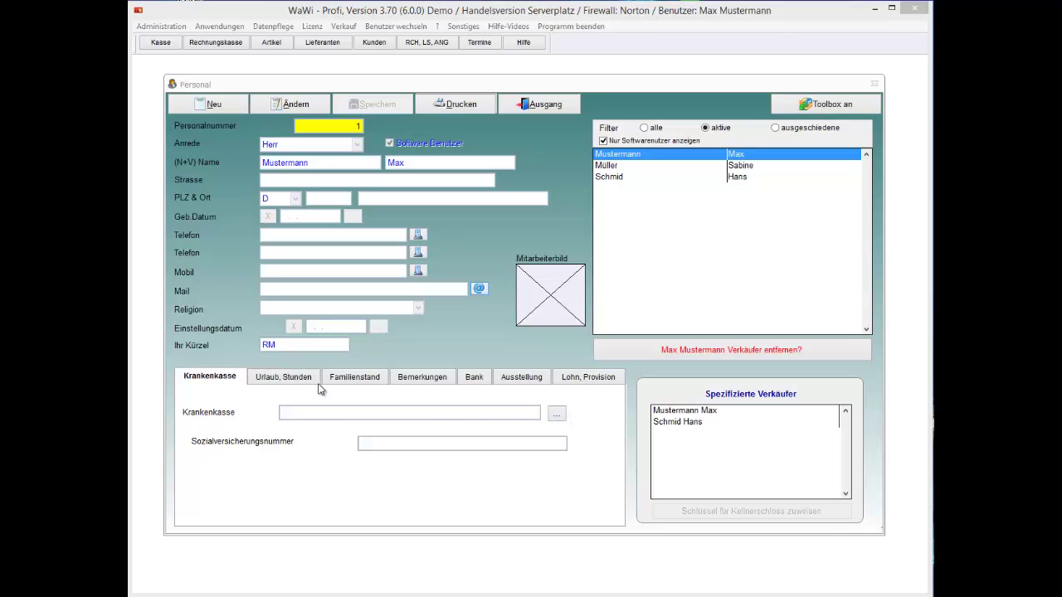
click(295, 378)
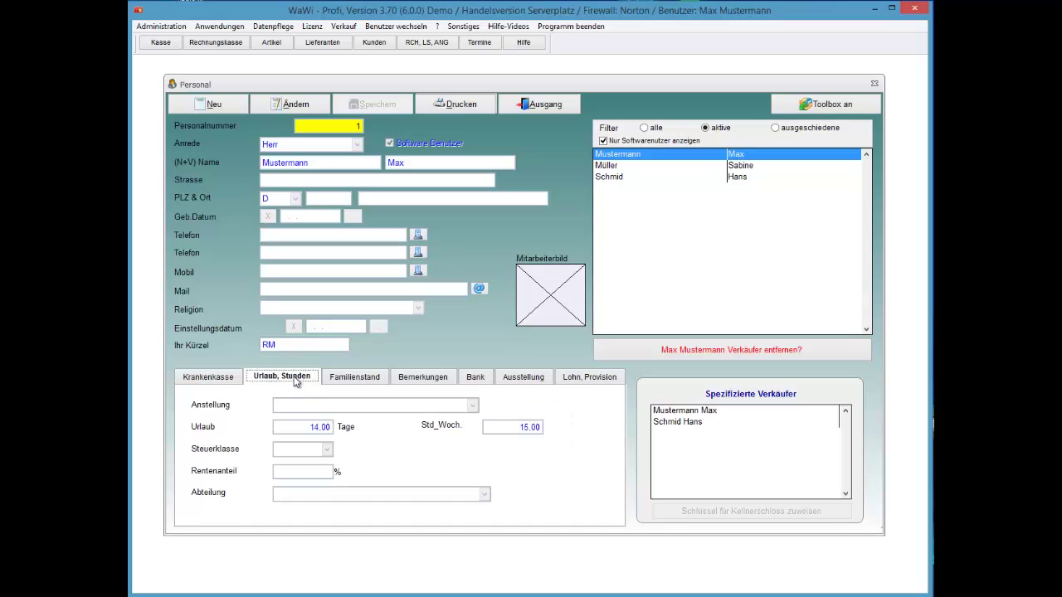
key(Right)
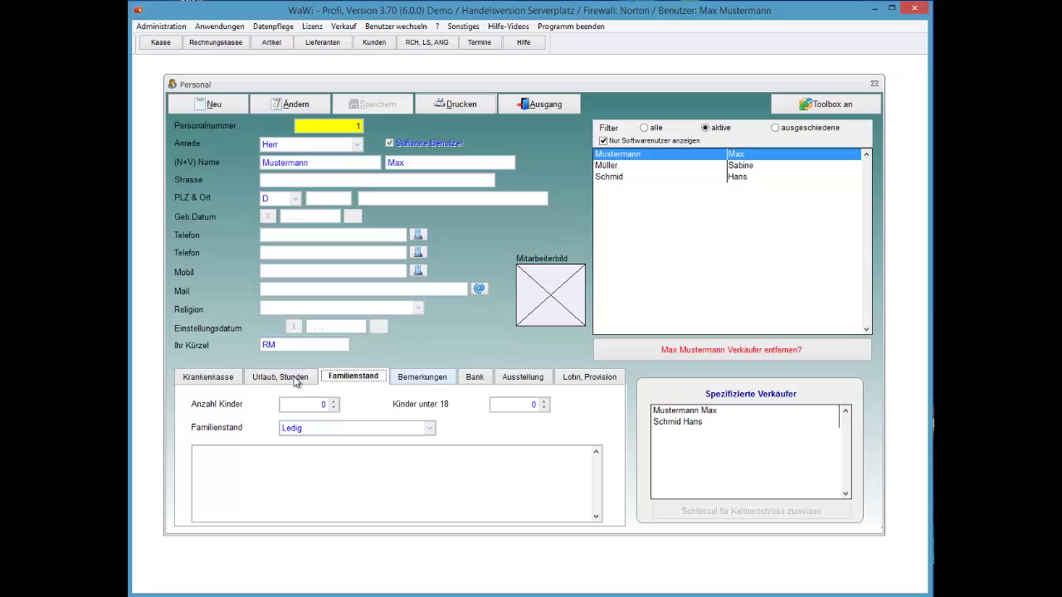
key(Right)
key(Right)
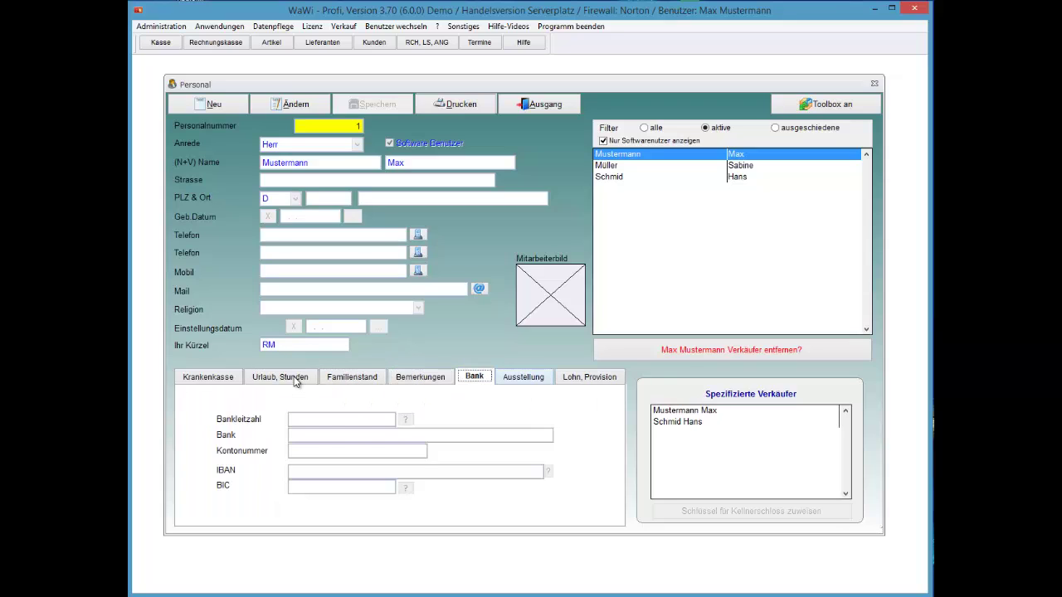
key(Right)
key(Right)
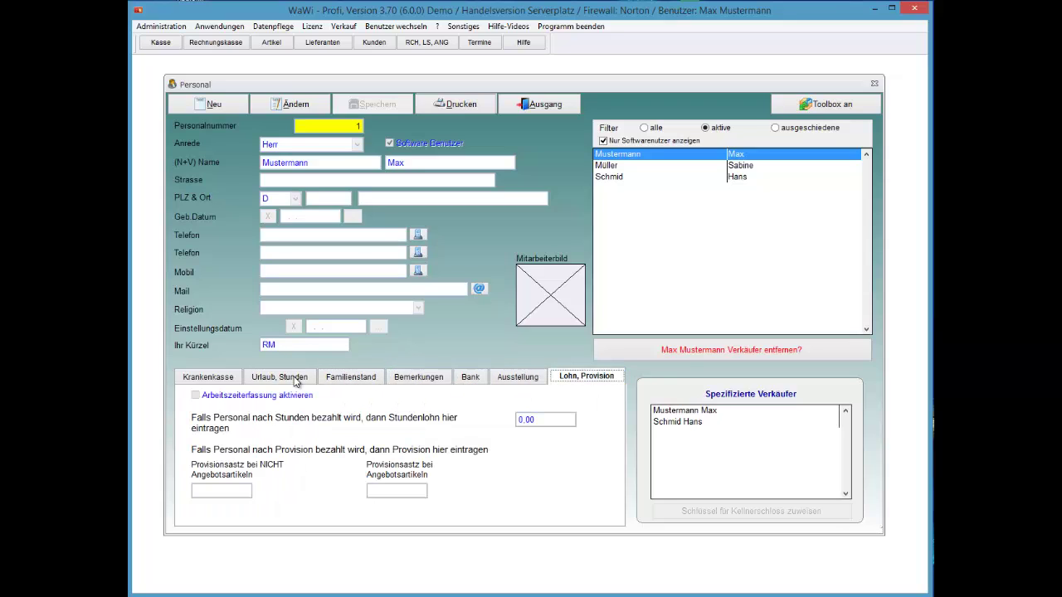
key(Left)
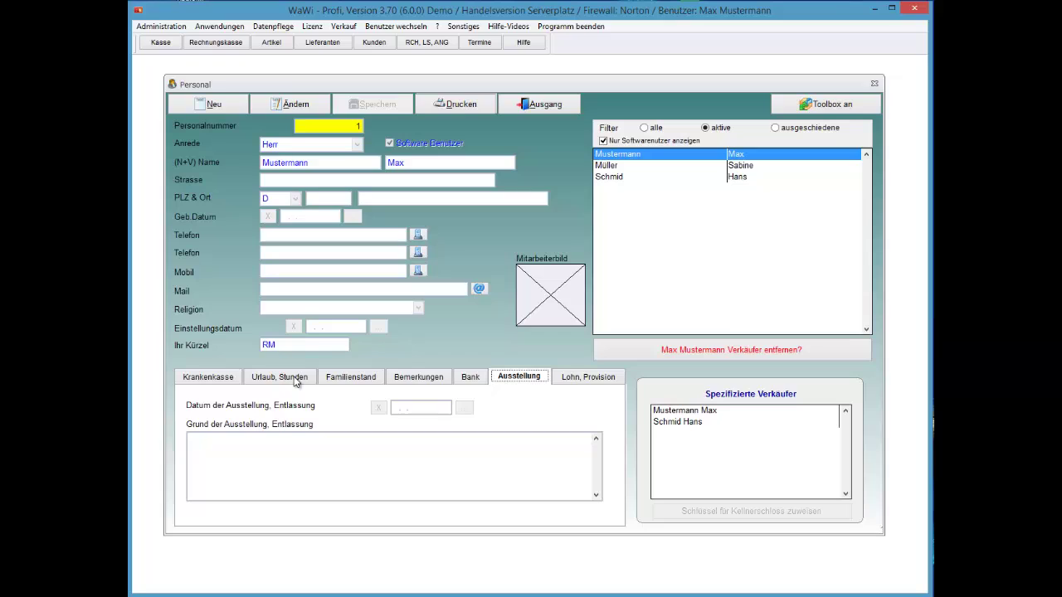
key(Down)
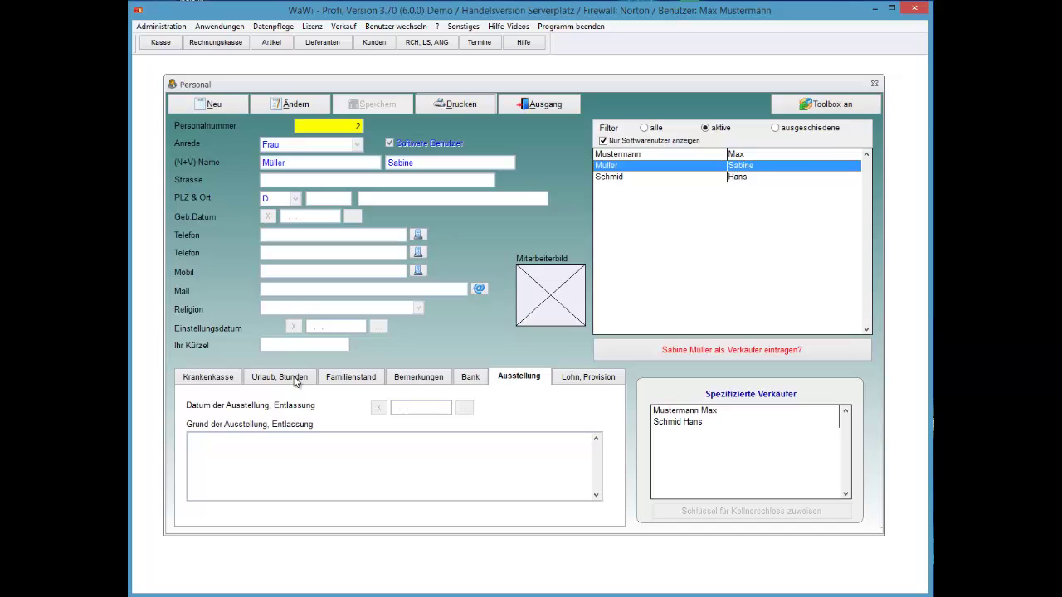
- Close the staff records and start Benutzer wechseln from the Startmenü
key(Tab)
key(Return)
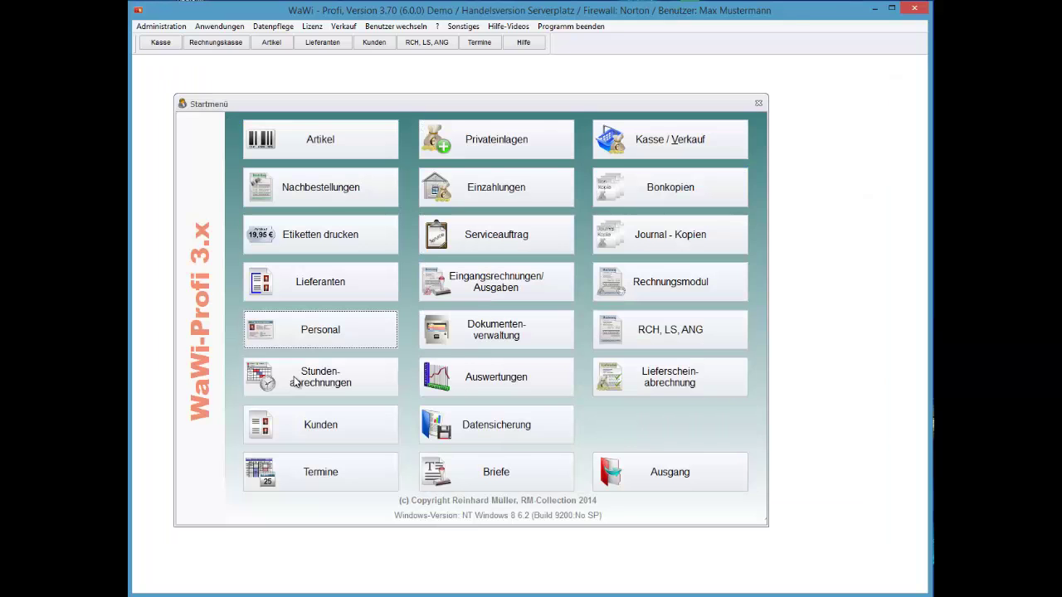
key(Left)
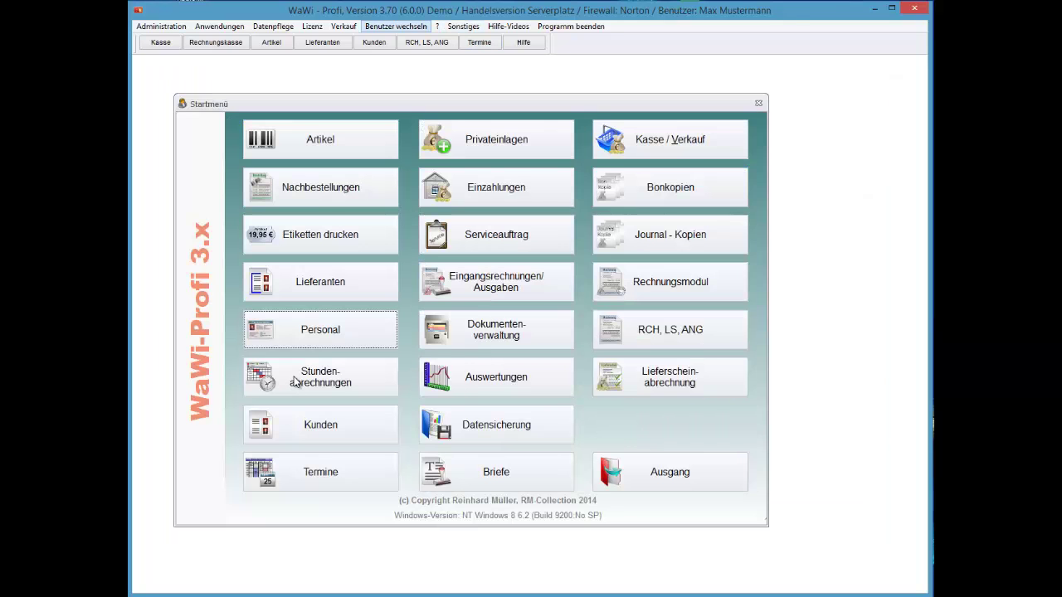
key(Return)
key(Return)
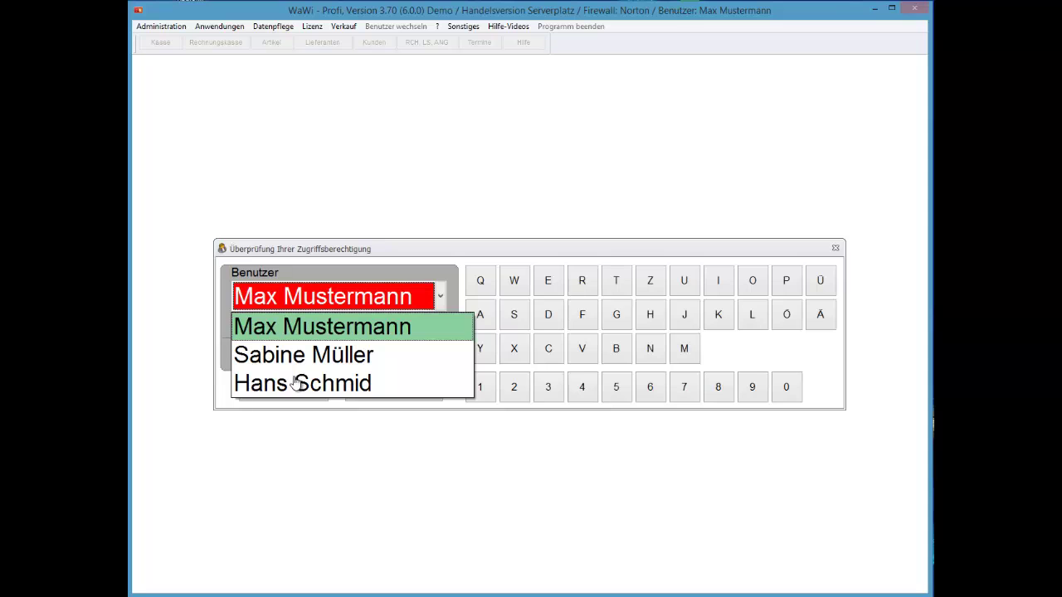
- Log in again as the original user in the login dialog
click(296, 383)
key(alt+Down)
key(Up)
key(Up)
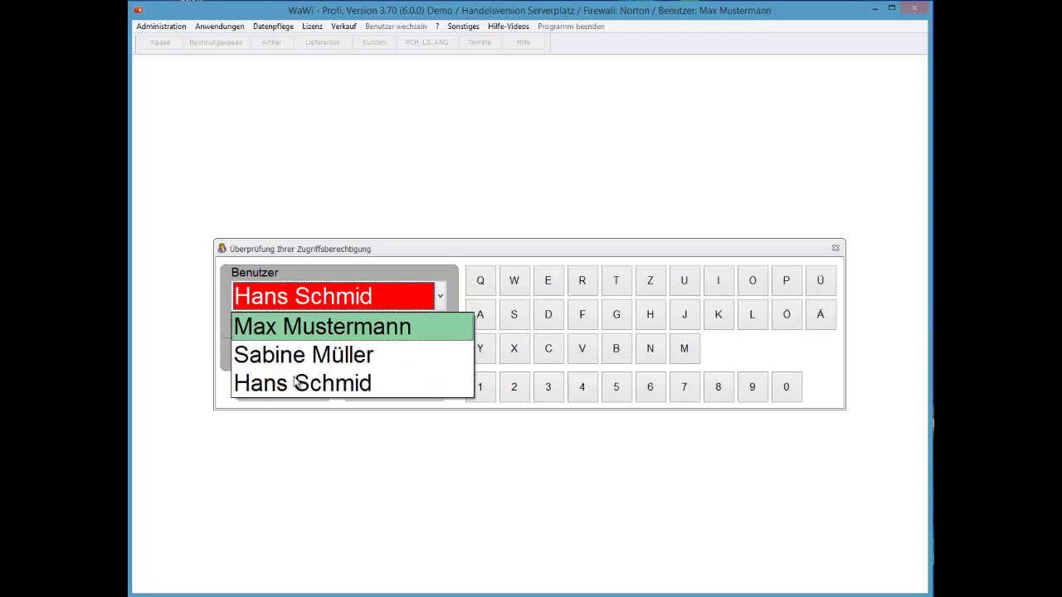
key(Return)
key(Return)
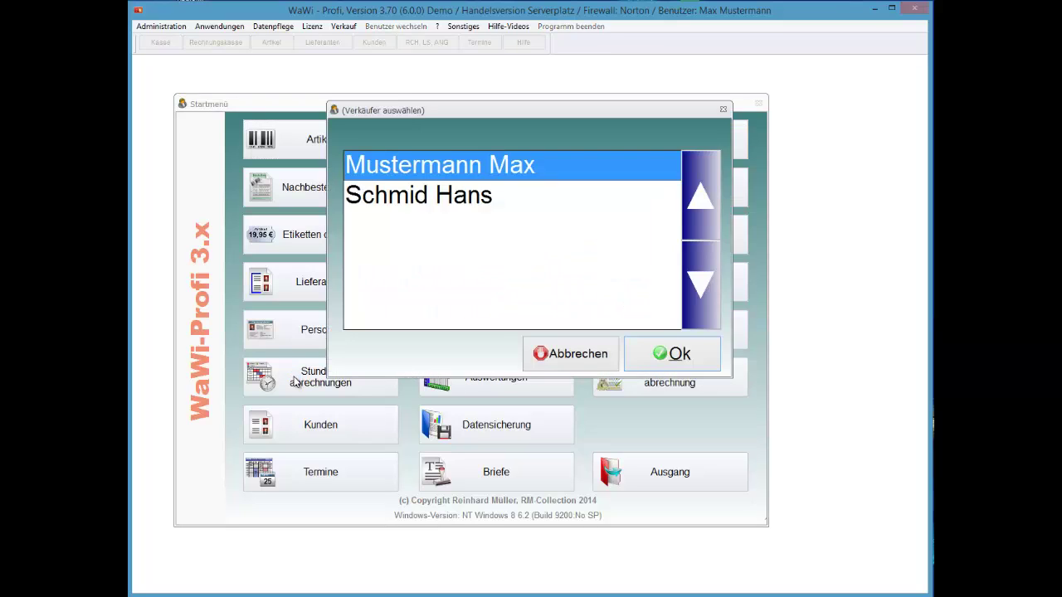
- Choose the second salesperson as the active Verkäufer and reopen the staff records
key(Down)
key(Up)
key(Down)
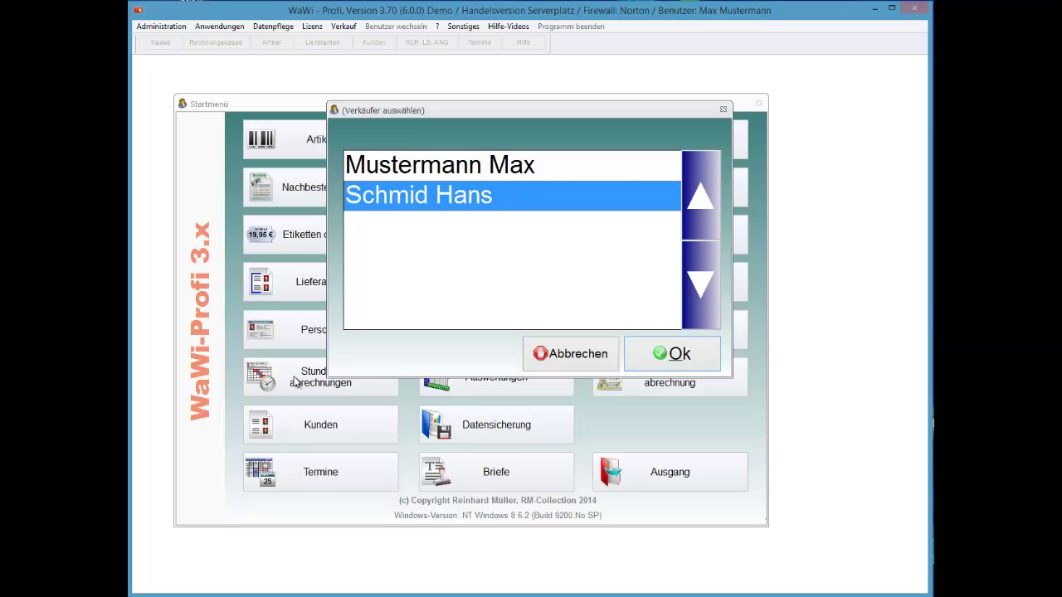
key(Return)
key(Up)
key(Return)
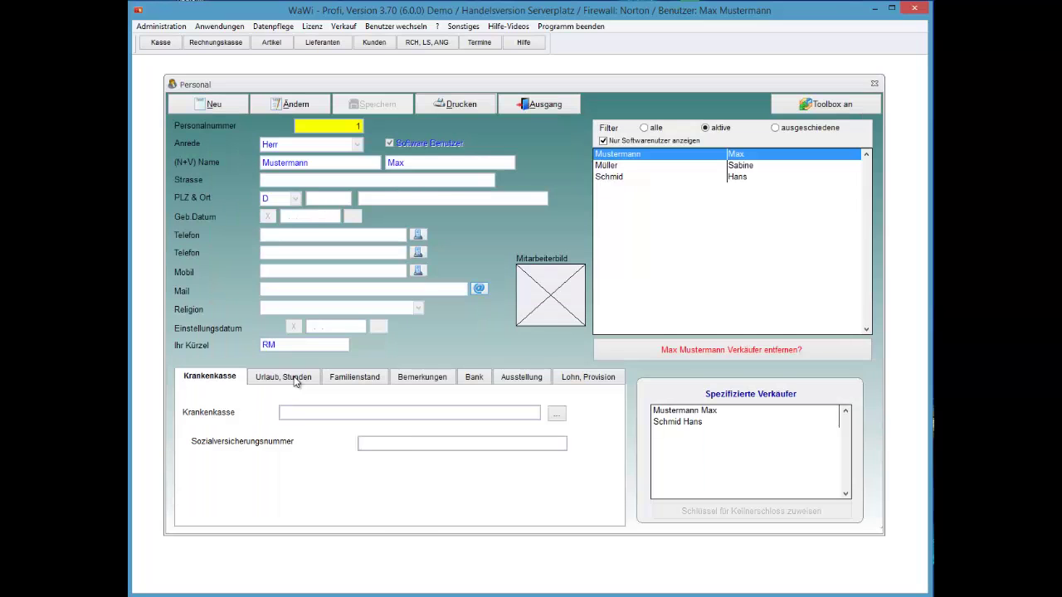
- Browse records 4, 2 and 1, then return to employee number 2
key(Down)
key(Down)
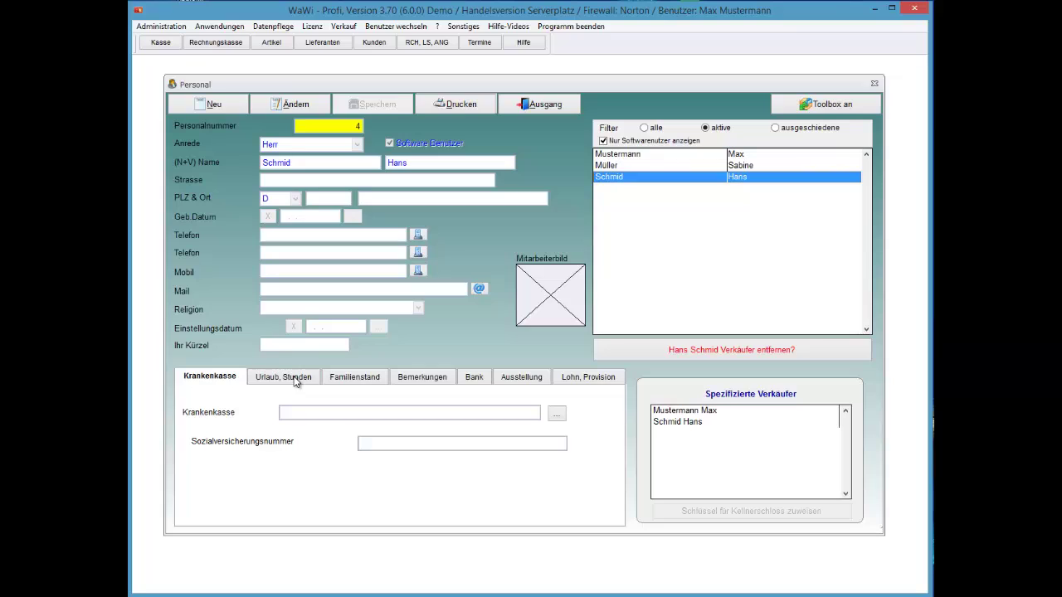
key(Down)
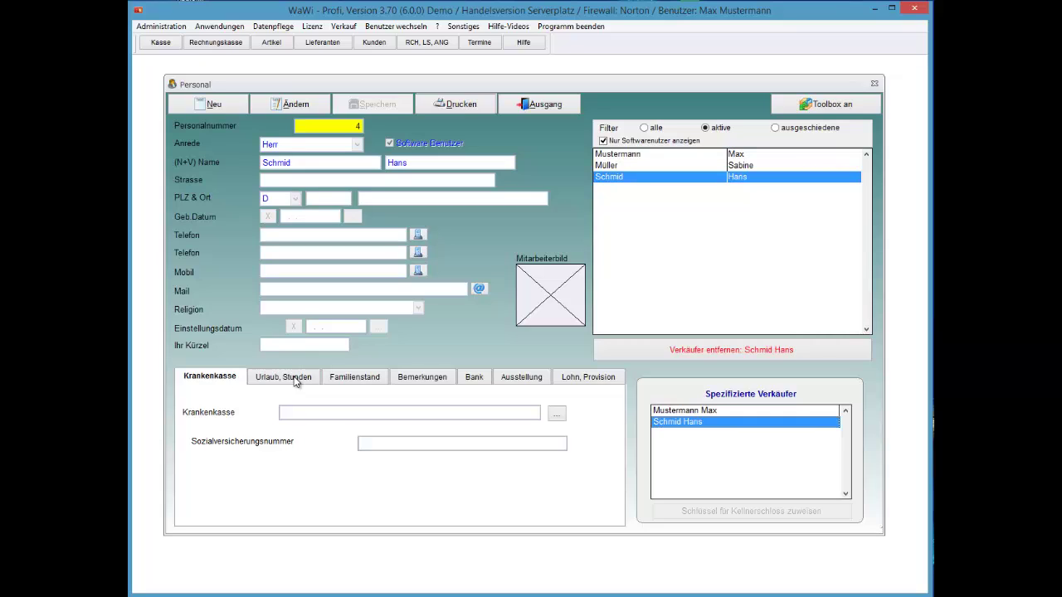
key(Up)
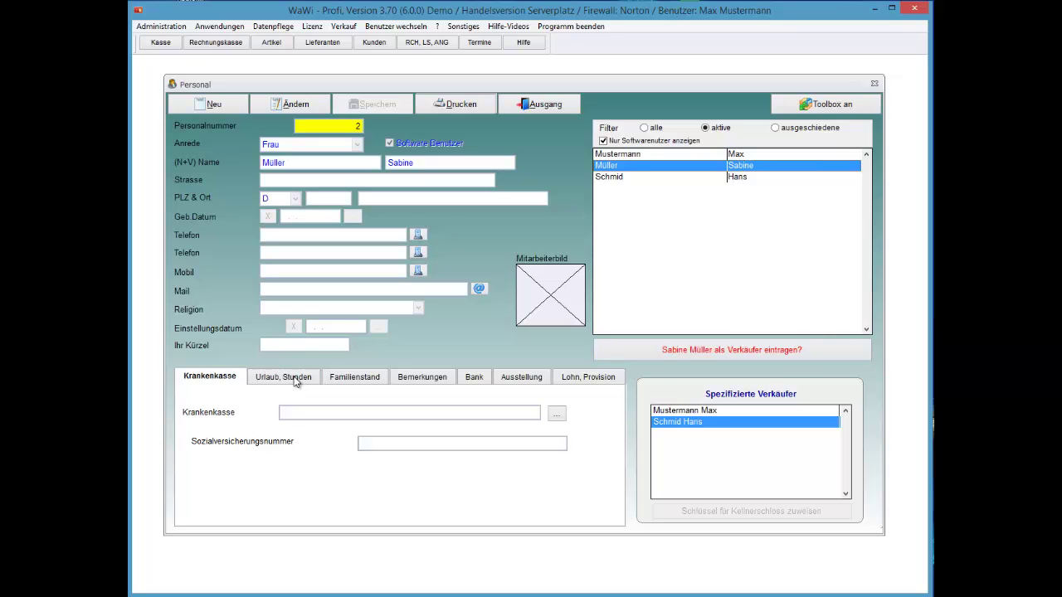
key(Up)
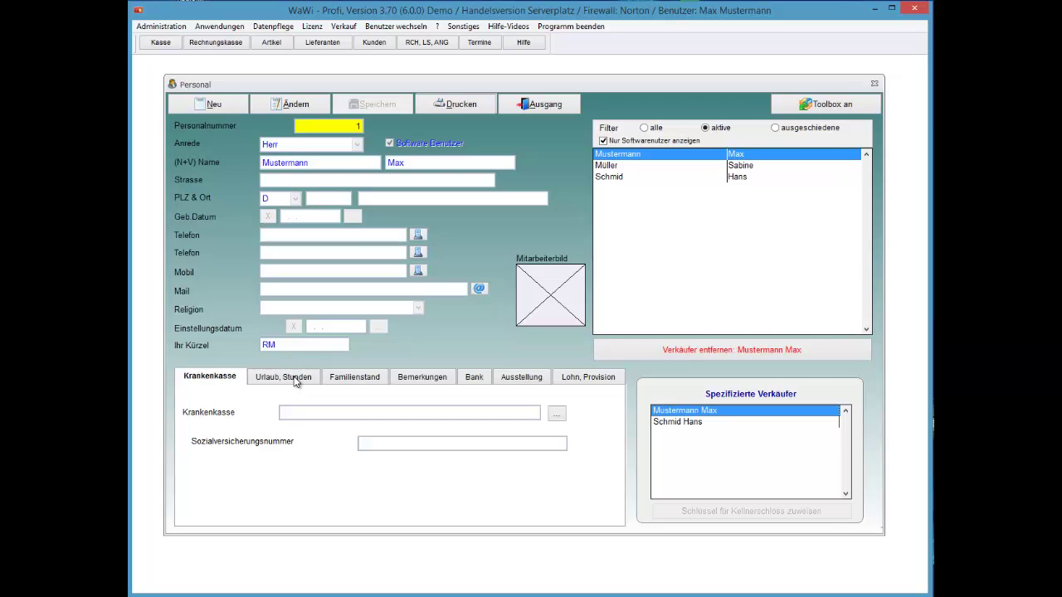
key(Down)
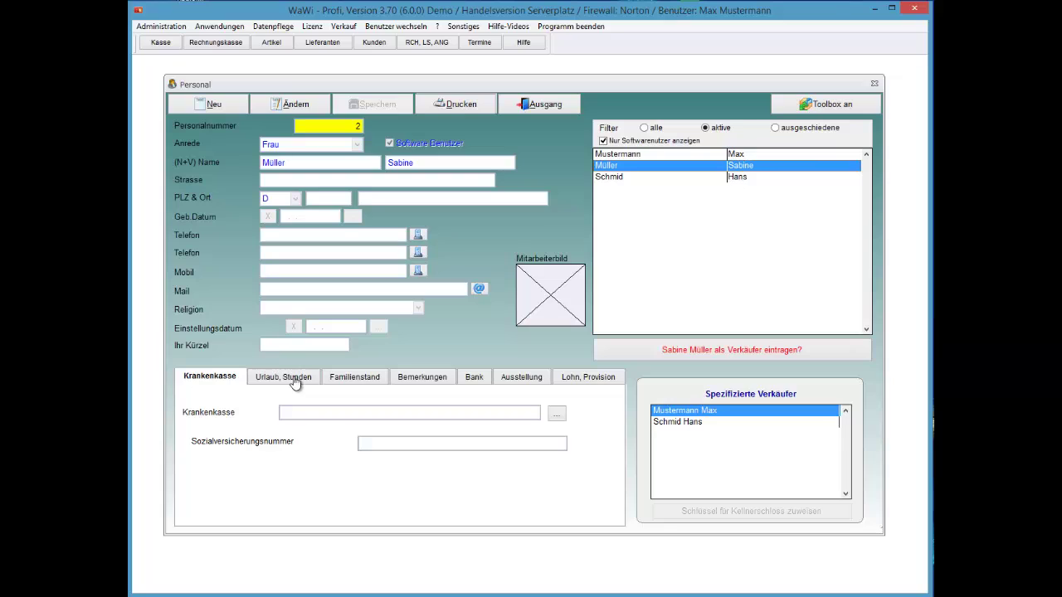
- Edit and save employee 2's record, register them as a seller, and close Personal
key(alt+adiaeresis)
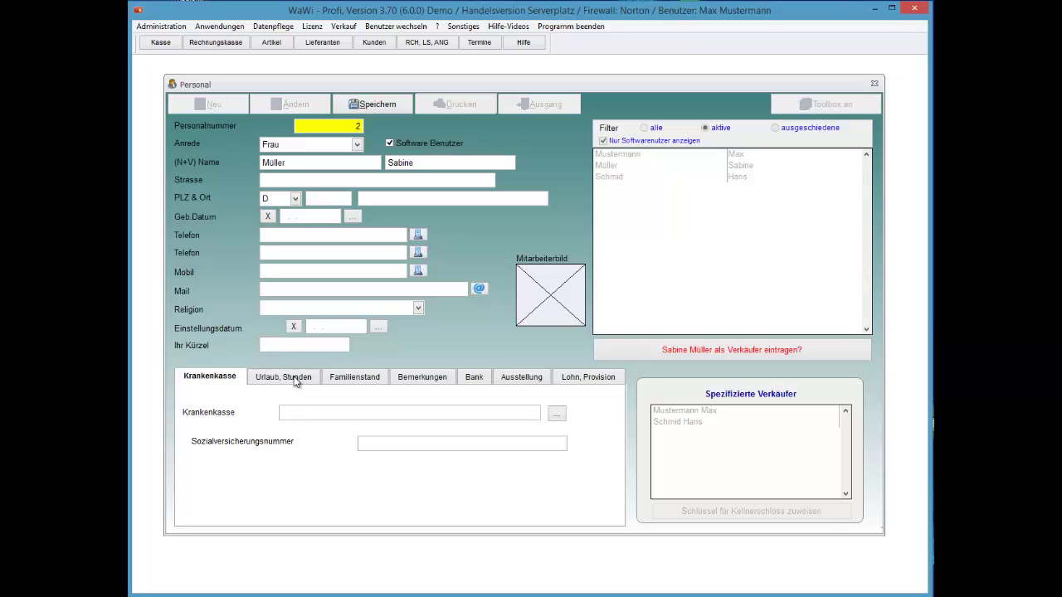
key(alt+s)
key(Return)
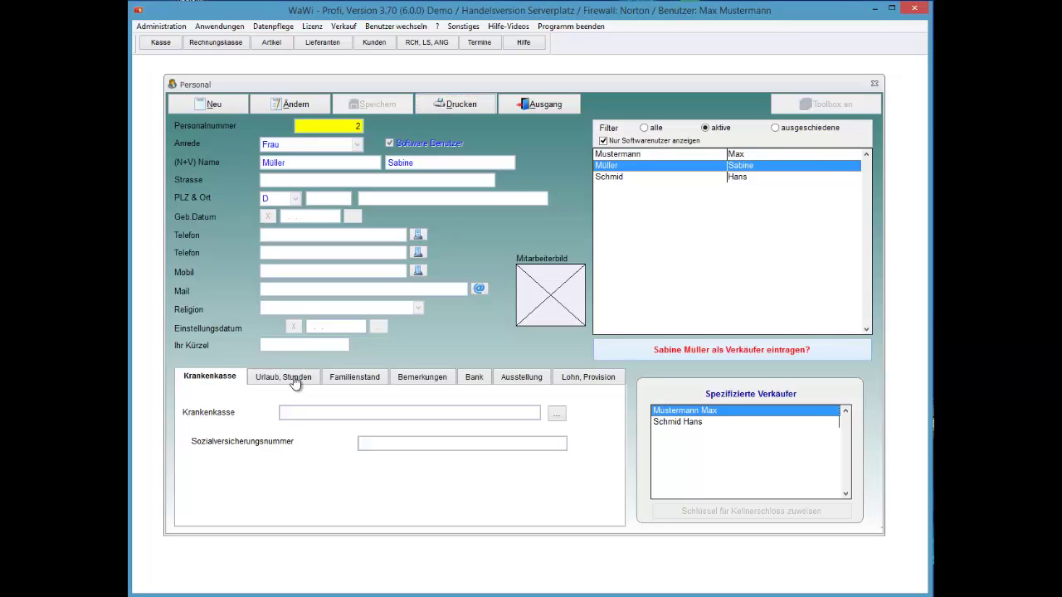
key(Return)
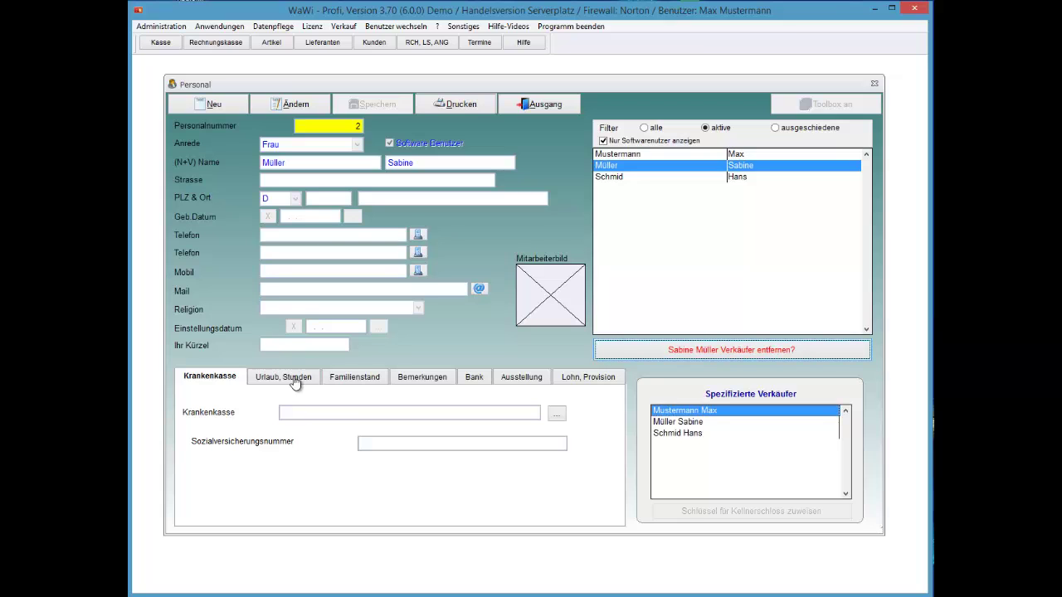
key(Escape)
key(Tab)
key(Tab)
- Check the three sellers in the Kasse/Verkauf picker, cancel it, and reopen Personal
key(Return)
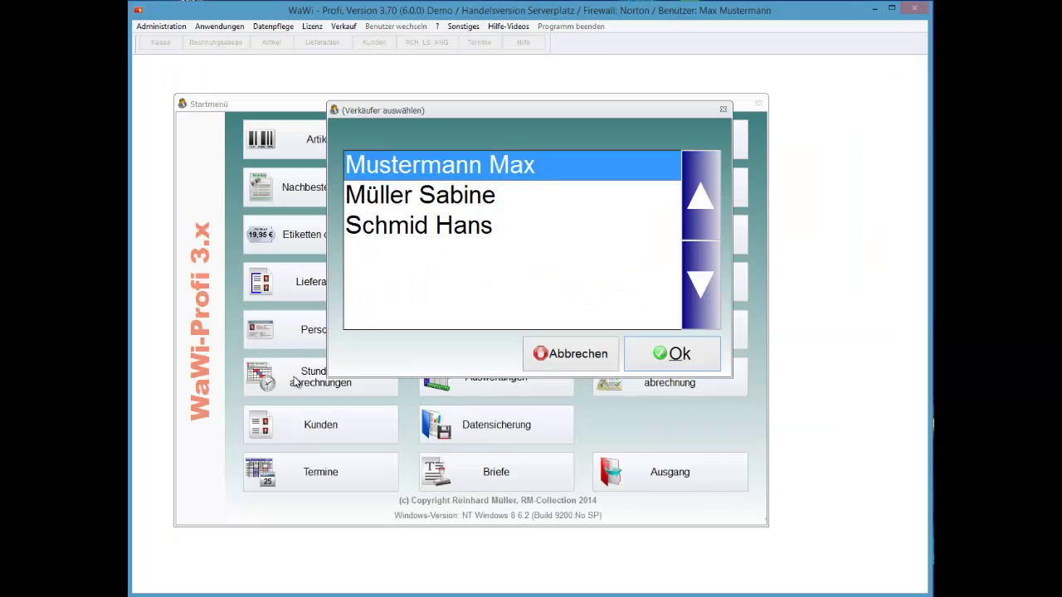
key(Down)
key(Down)
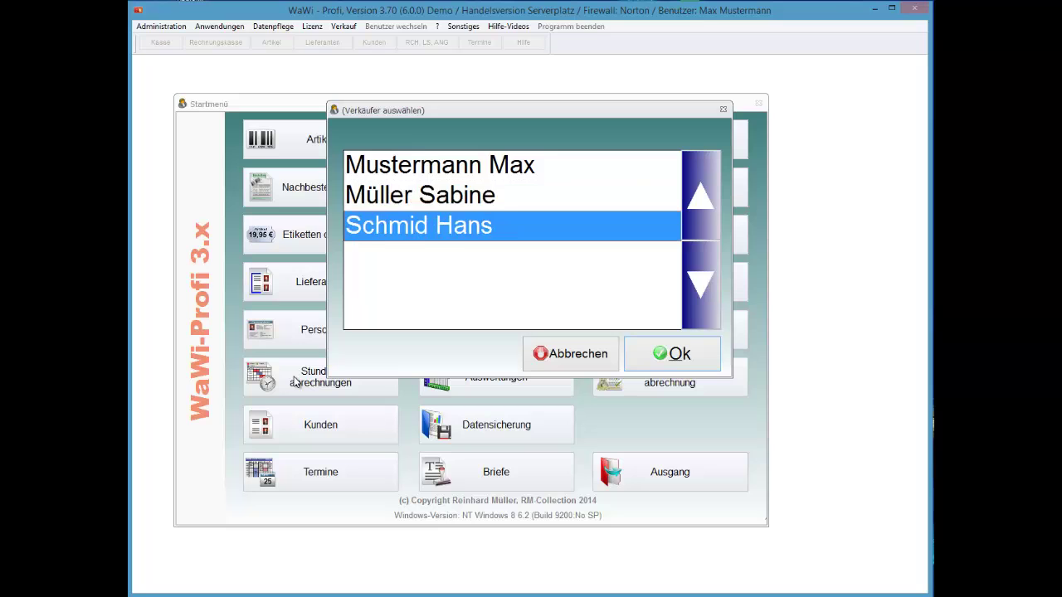
key(Up)
key(Tab)
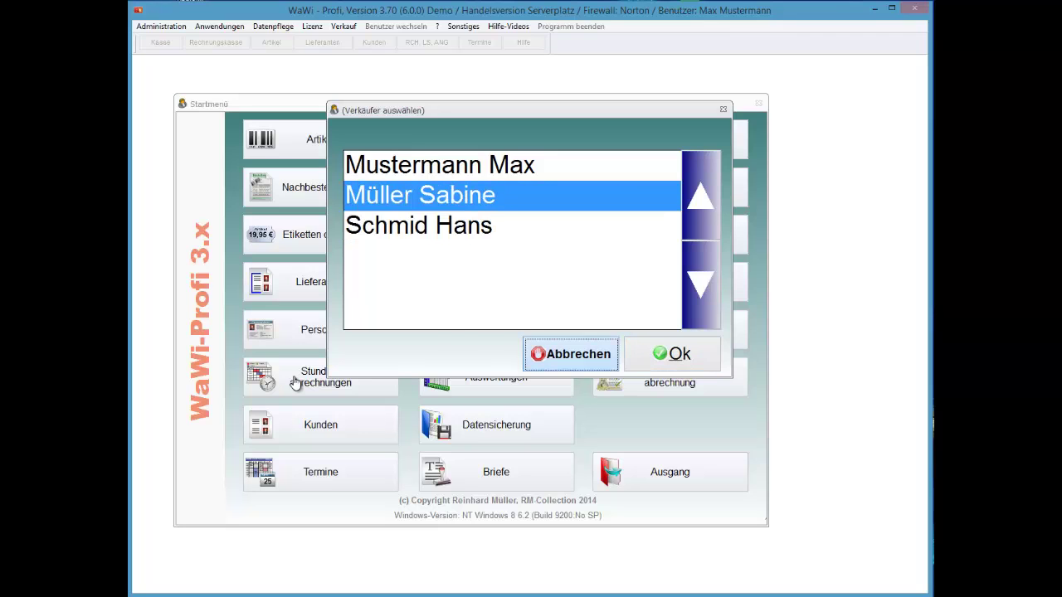
key(Return)
key(shift+Tab)
key(shift+Tab)
key(Return)
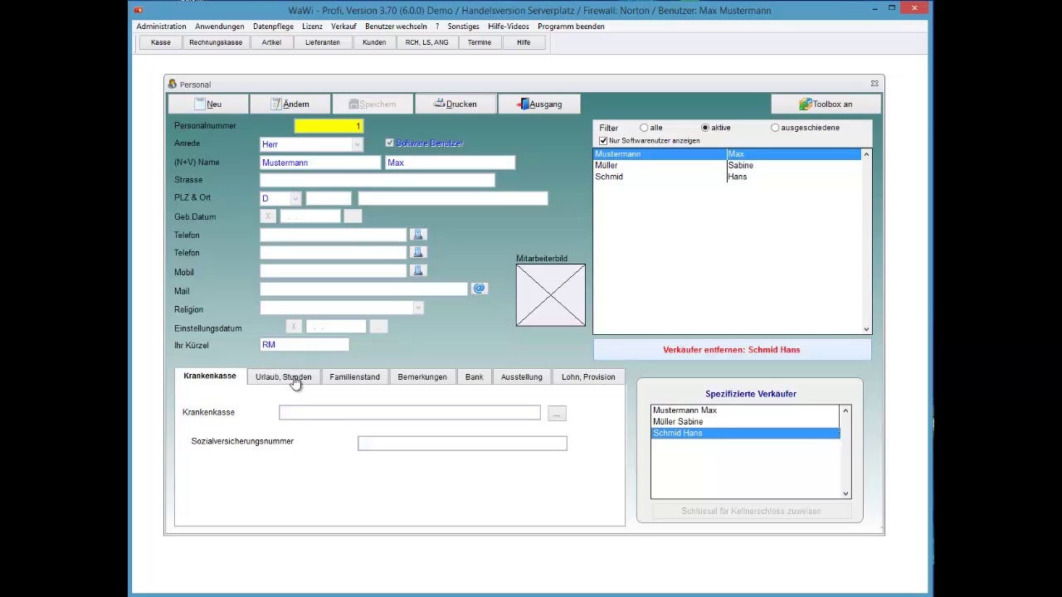
- Remove the third employee from the specified sellers and check the picker's remaining sellers
key(Return)
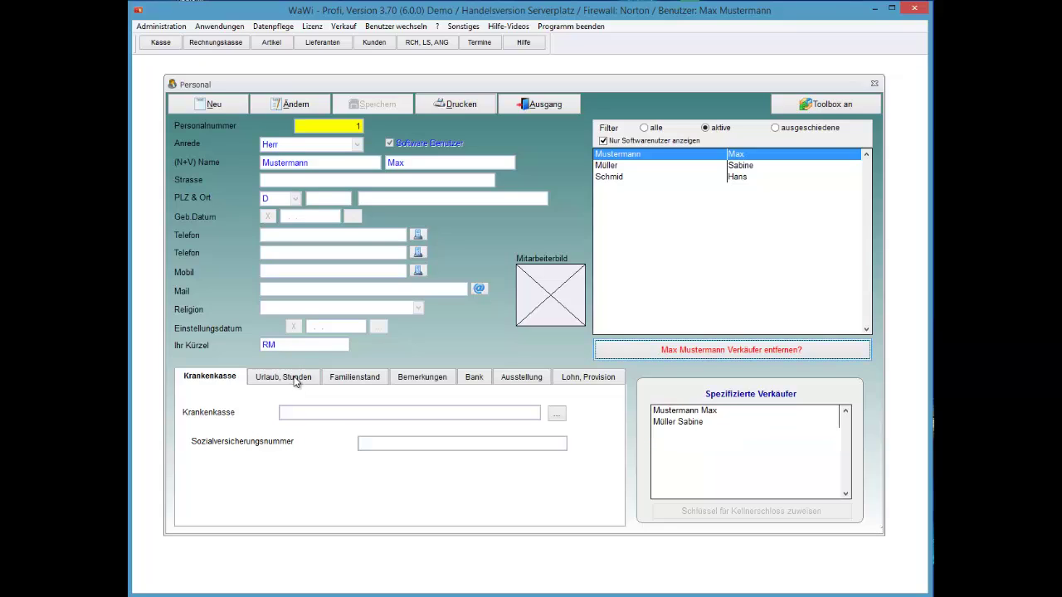
key(alt+a)
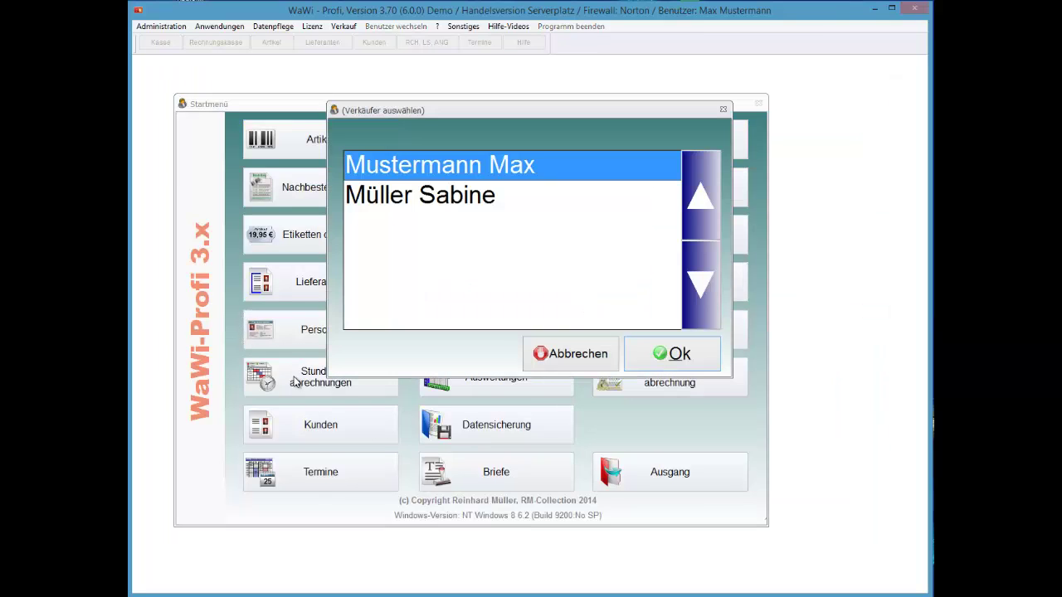
key(Down)
key(Up)
key(Down)
key(Up)
key(Escape)
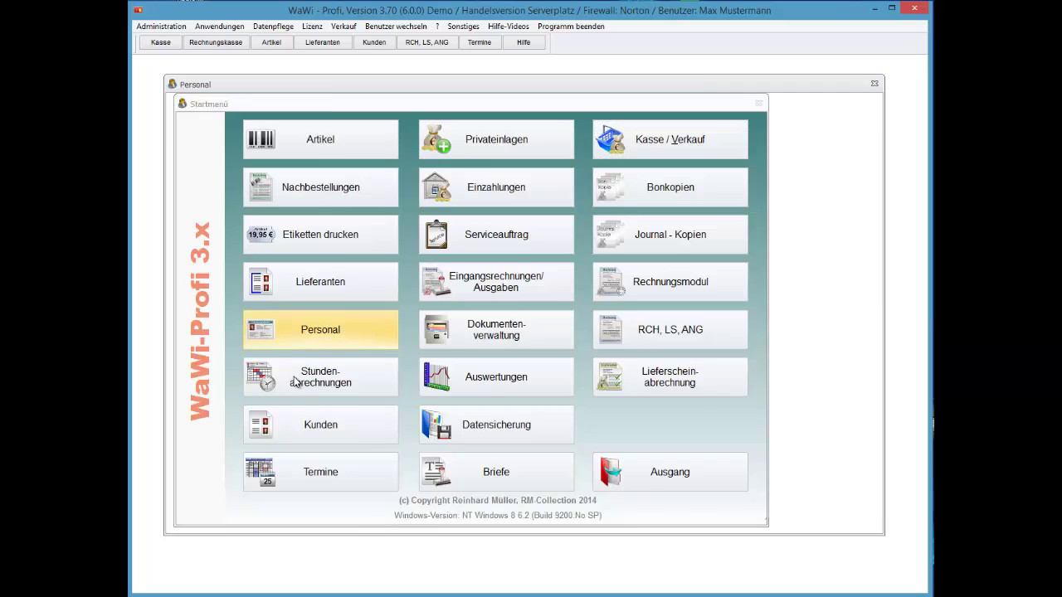
- Reopen and close the staff records, then start Benutzer wechseln
click(299, 332)
key(alt+a)
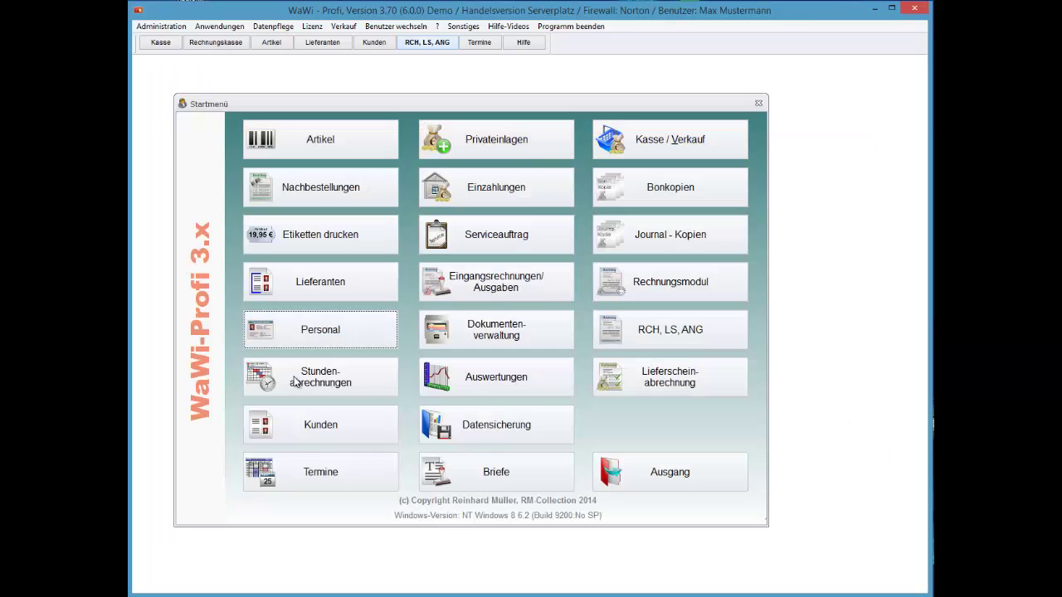
key(alt+b)
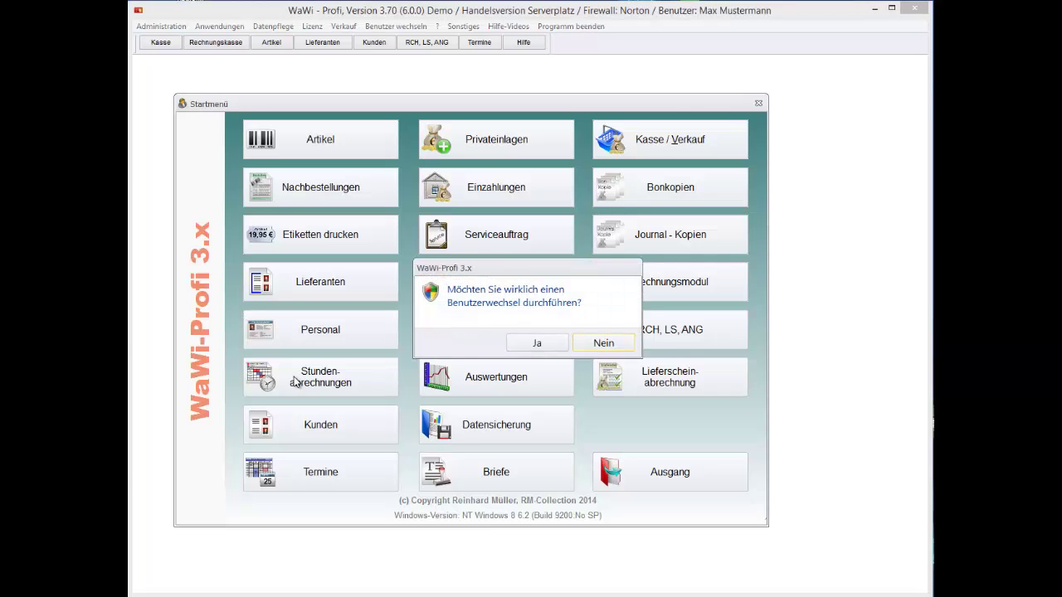
- Confirm the user switch with Ja, log in as the first user, and open Personal
key(j)
key(Down)
key(Down)
key(Return)
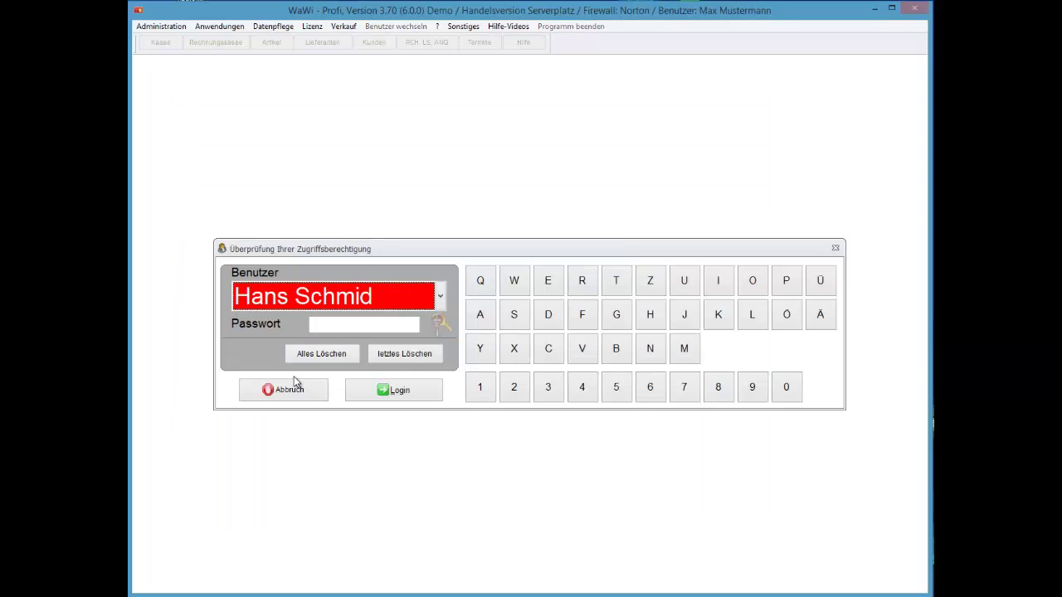
key(alt+Down)
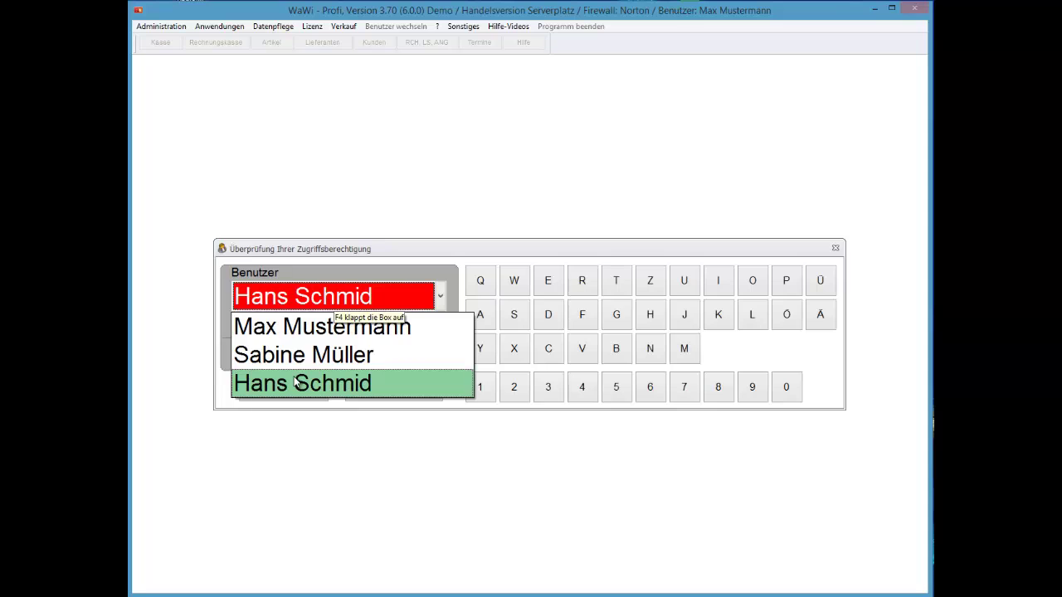
key(Return)
key(F4)
key(Up)
key(Up)
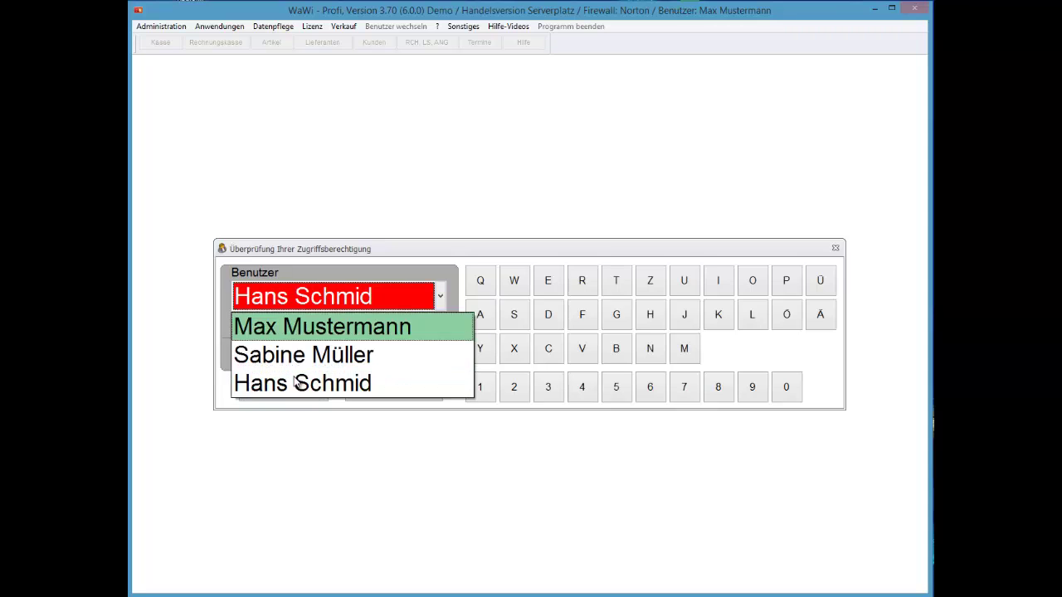
key(Return)
key(Return)
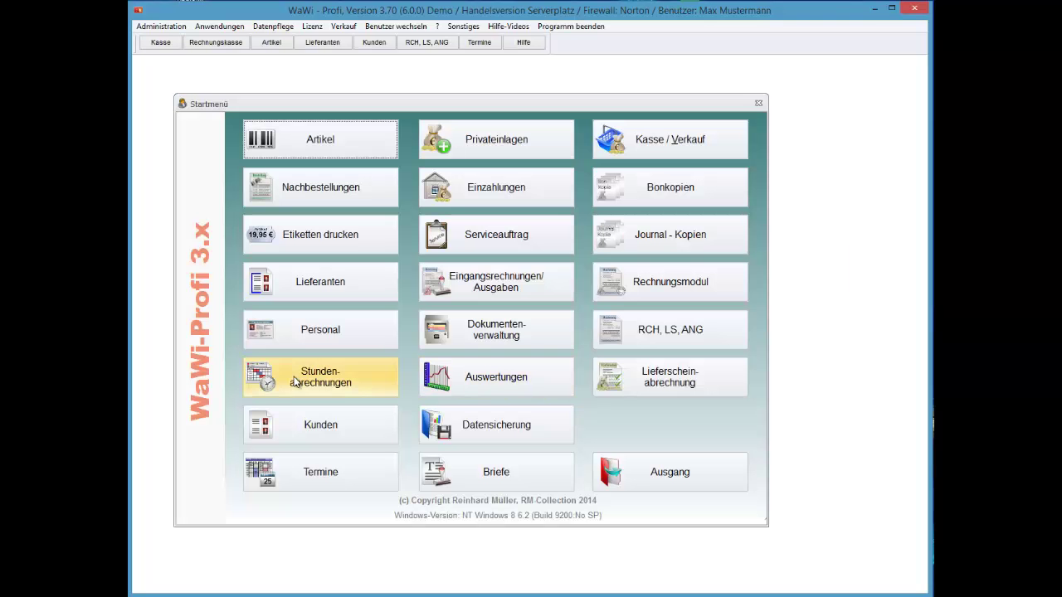
key(Up)
key(Return)
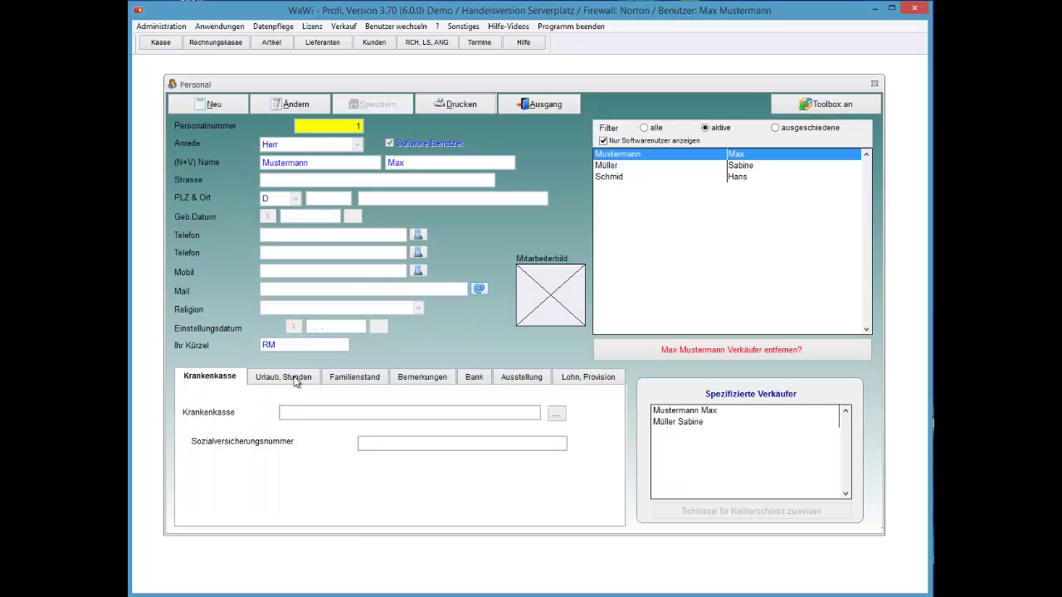
key(Down)
key(Down)
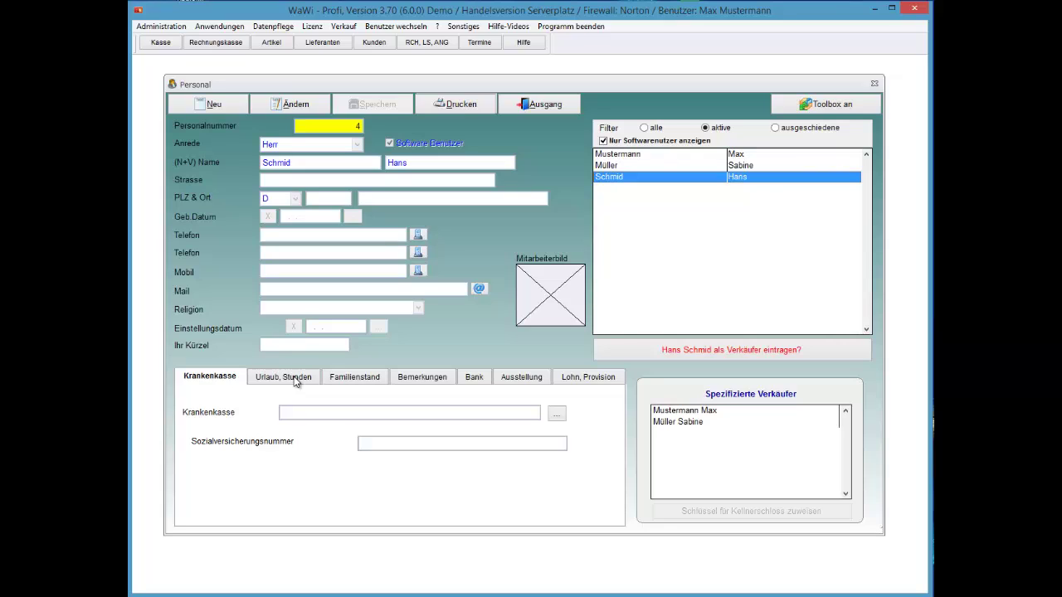
key(space)
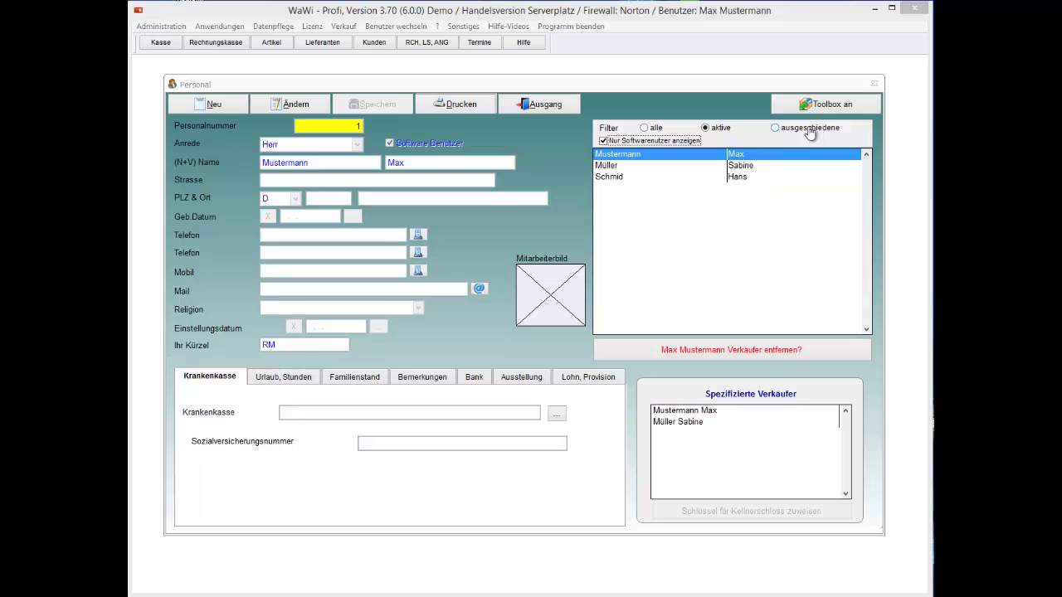
- Set image 8035 from the PICC folder as the employee picture
click(559, 308)
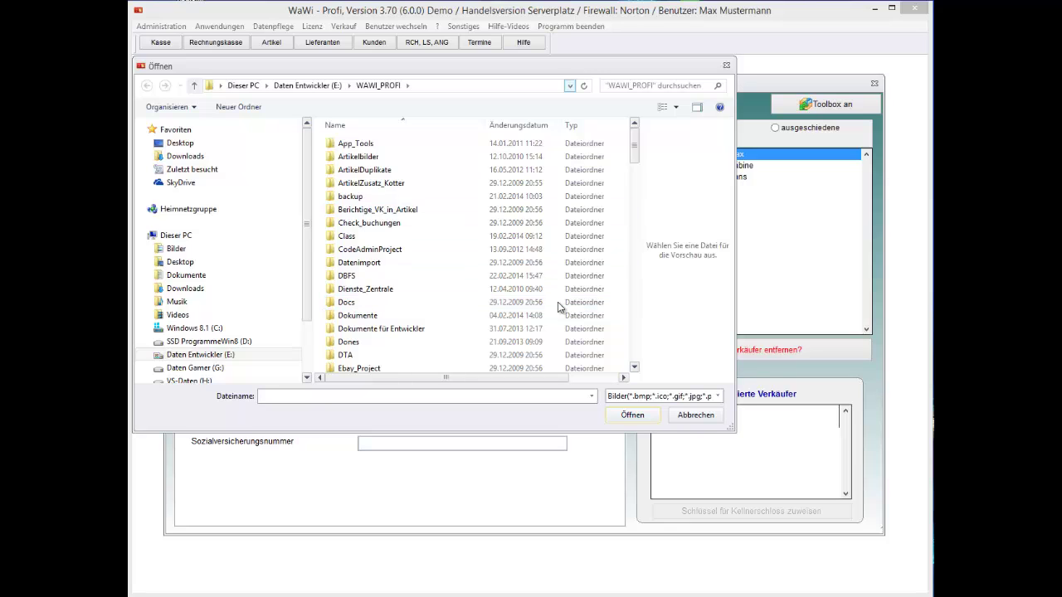
scroll(558, 308, down, 1)
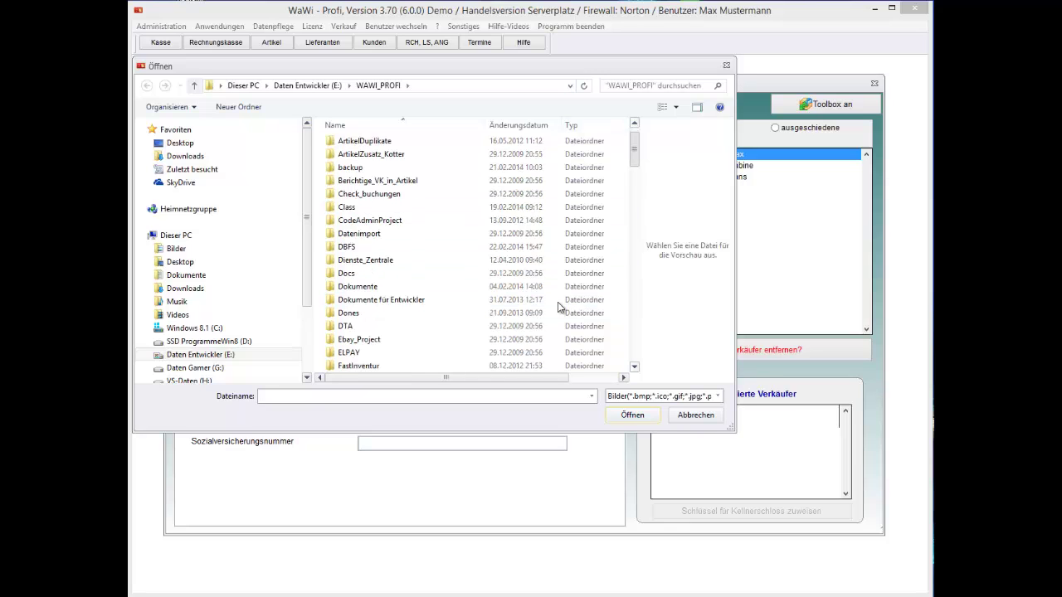
scroll(559, 308, down, 4)
scroll(559, 308, down, 4)
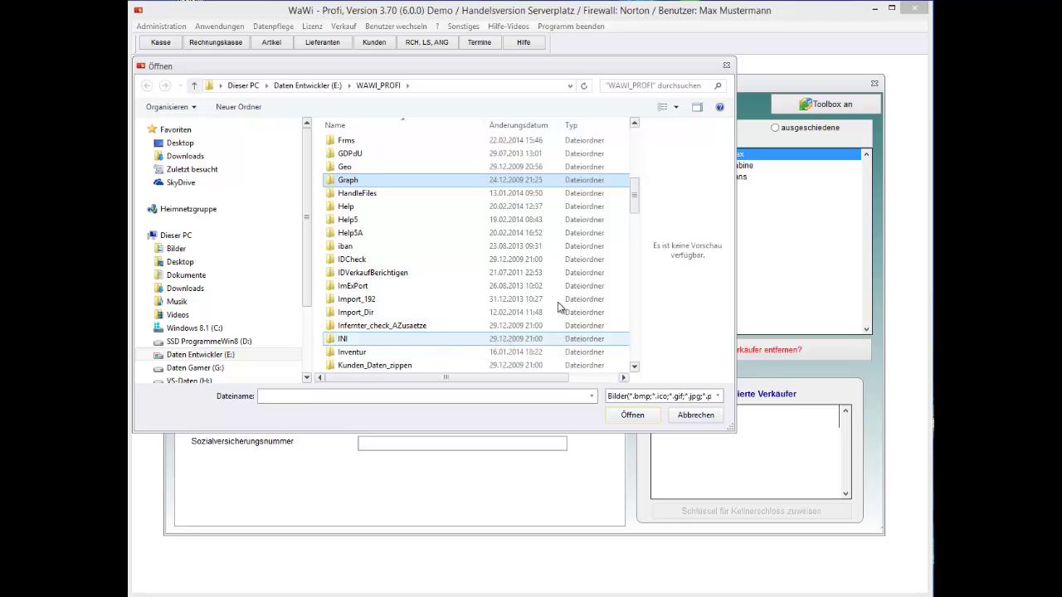
scroll(558, 308, down, 8)
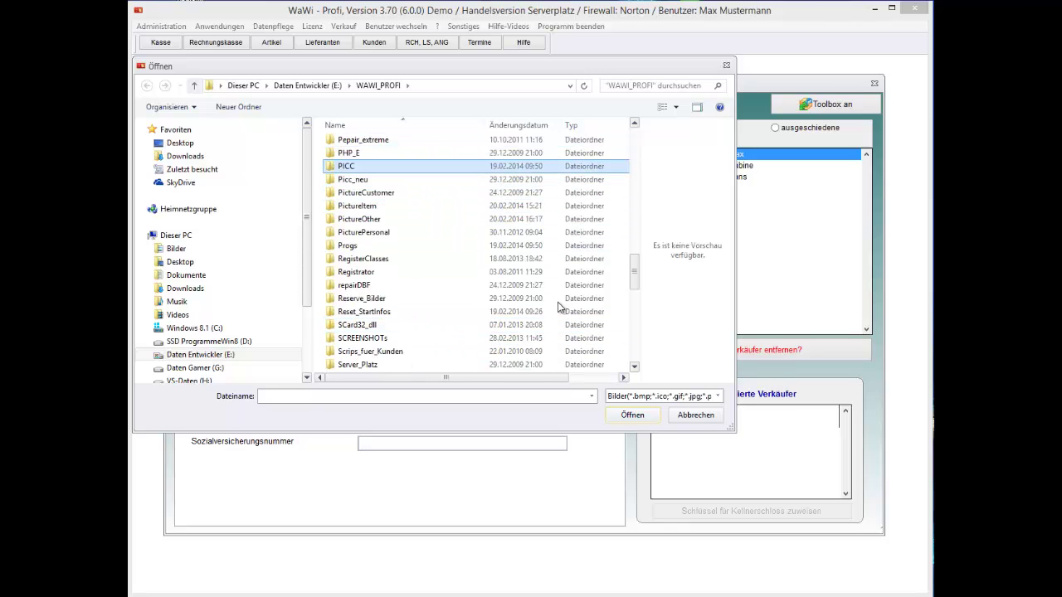
key(Return)
text(8035)
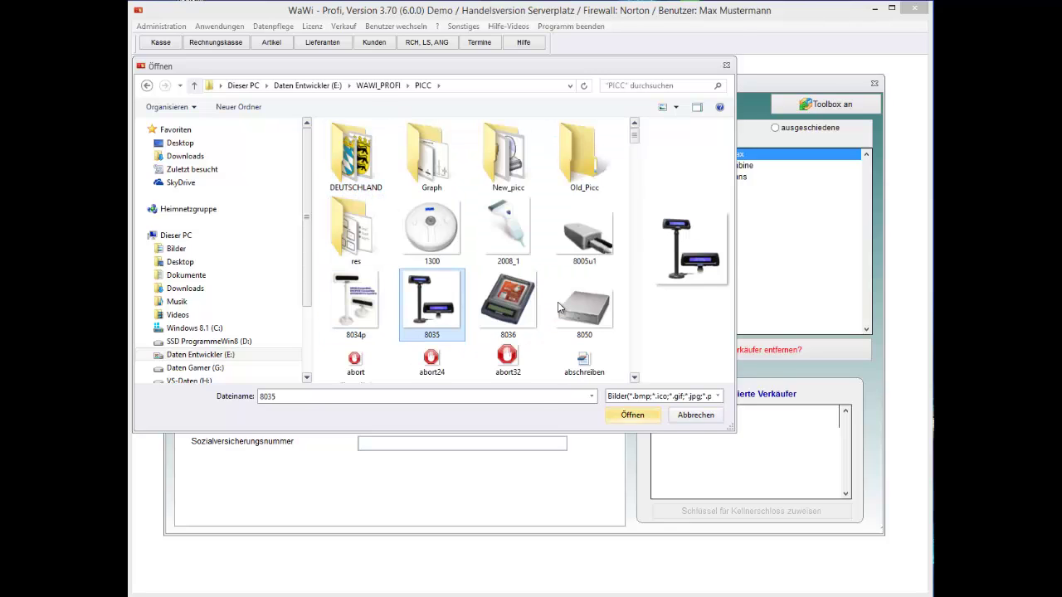
key(Return)
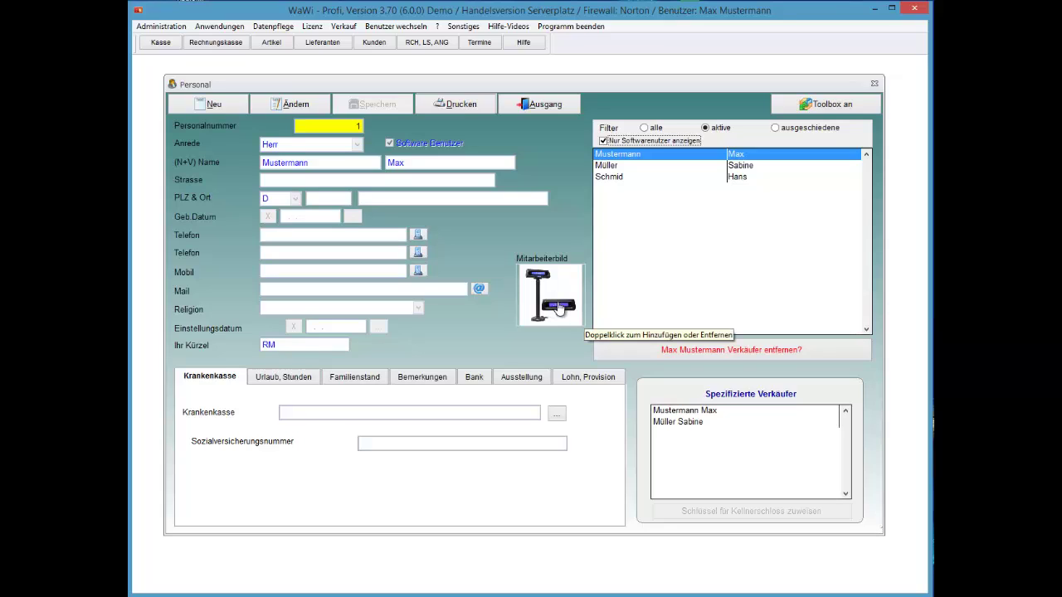
- Remove the employee picture and open the row's context menu at Mitführungspflicht
double_click(558, 307)
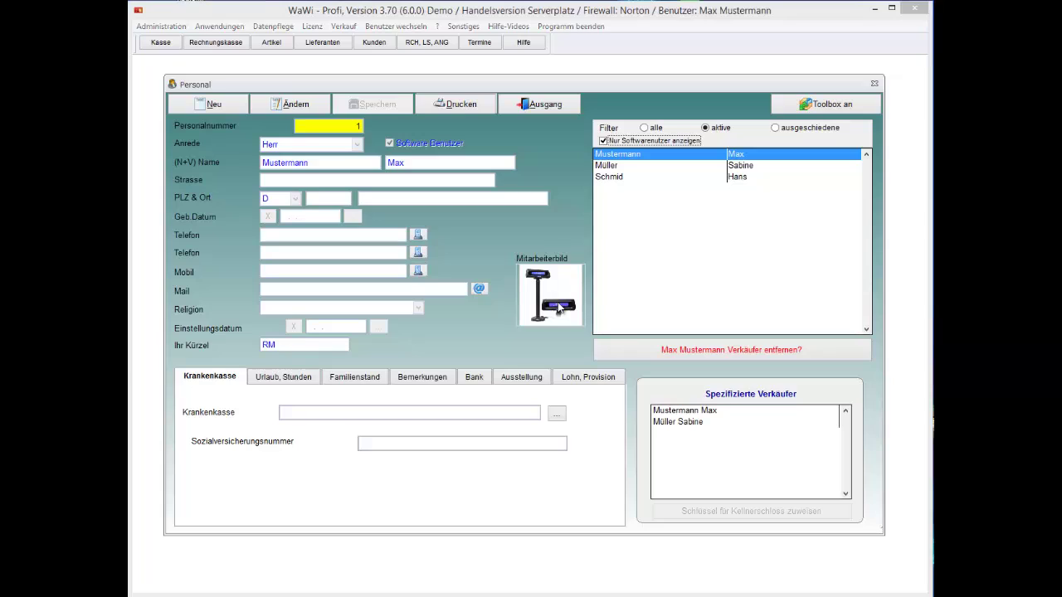
key(Left)
key(Return)
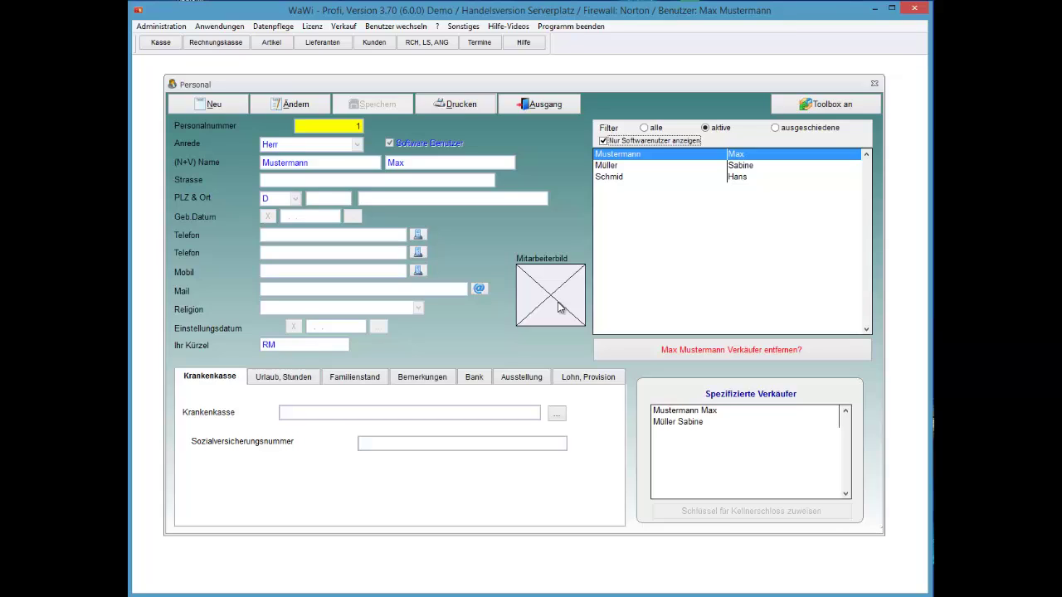
key(shift+F10)
key(Down)
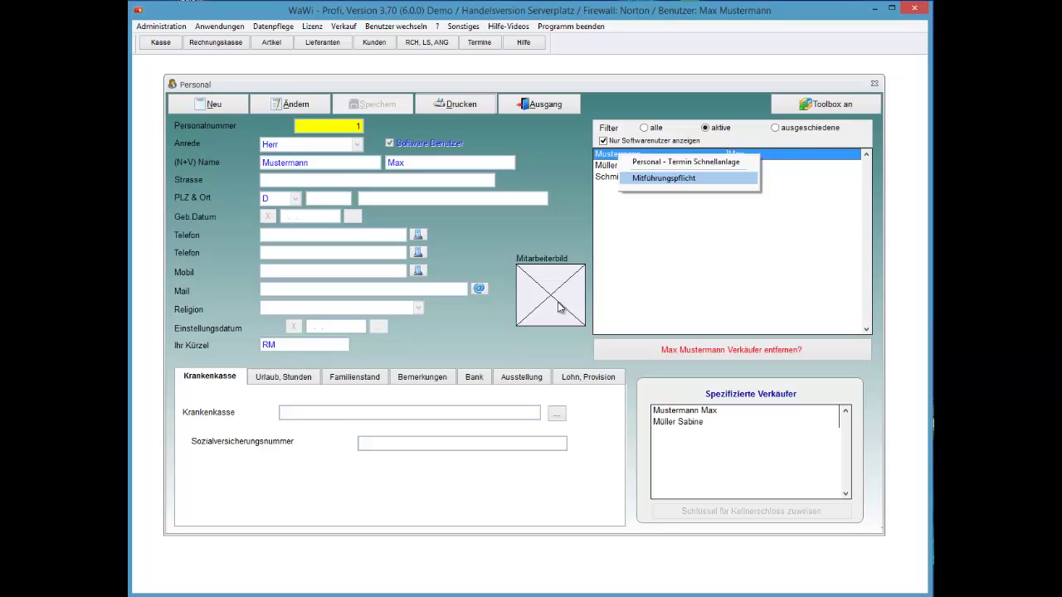
- Preview the employee's Mitführungspflicht social-insurance notice, then close it
key(Return)
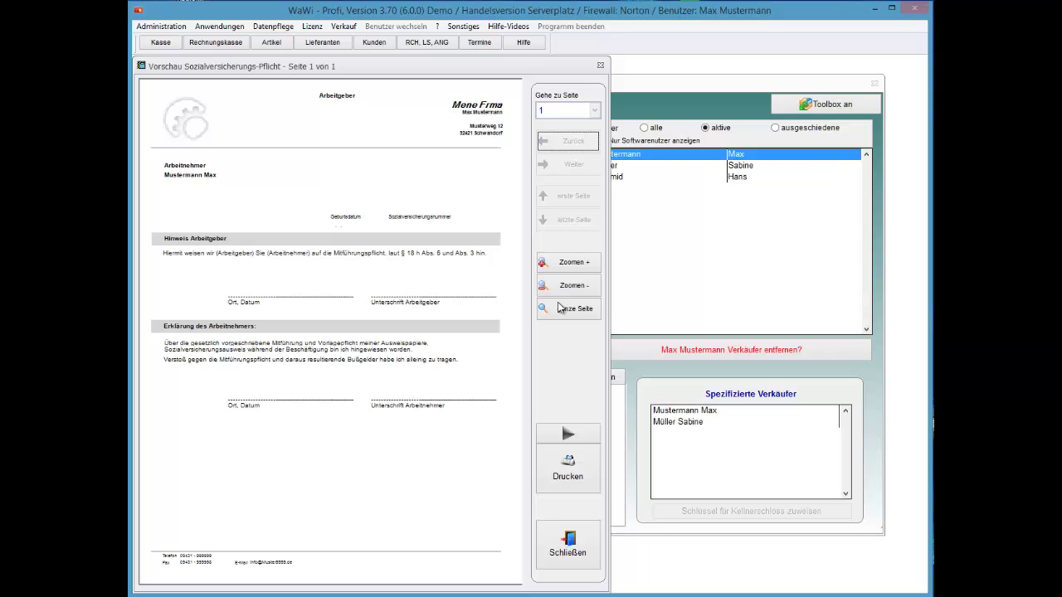
key(Escape)
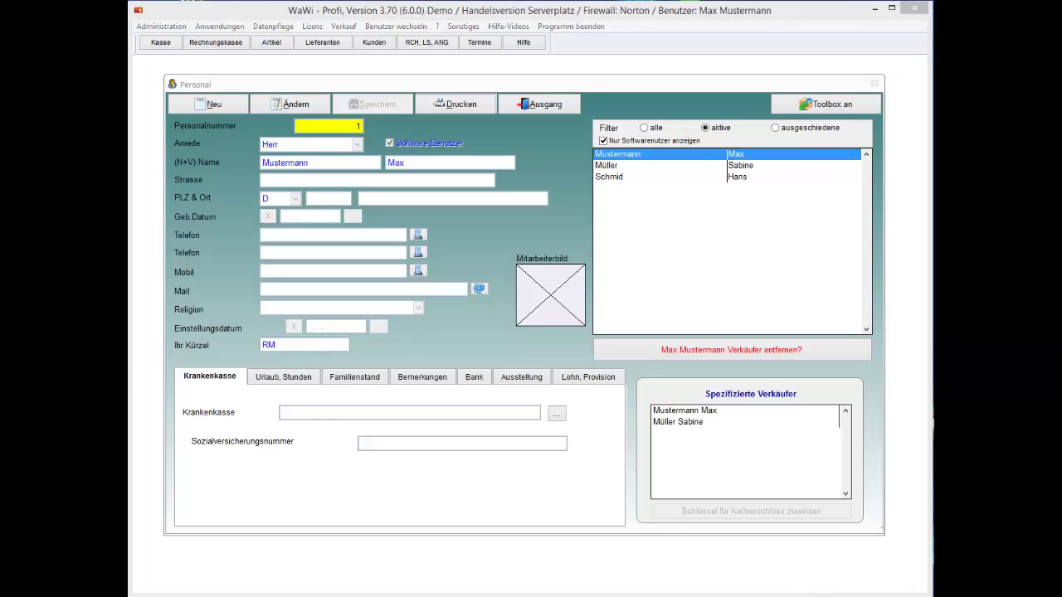
- Start a quick appointment for the employee on 02.03.2014 with content lines 'wadsa' and 'dSADASD4'
right_click(678, 161)
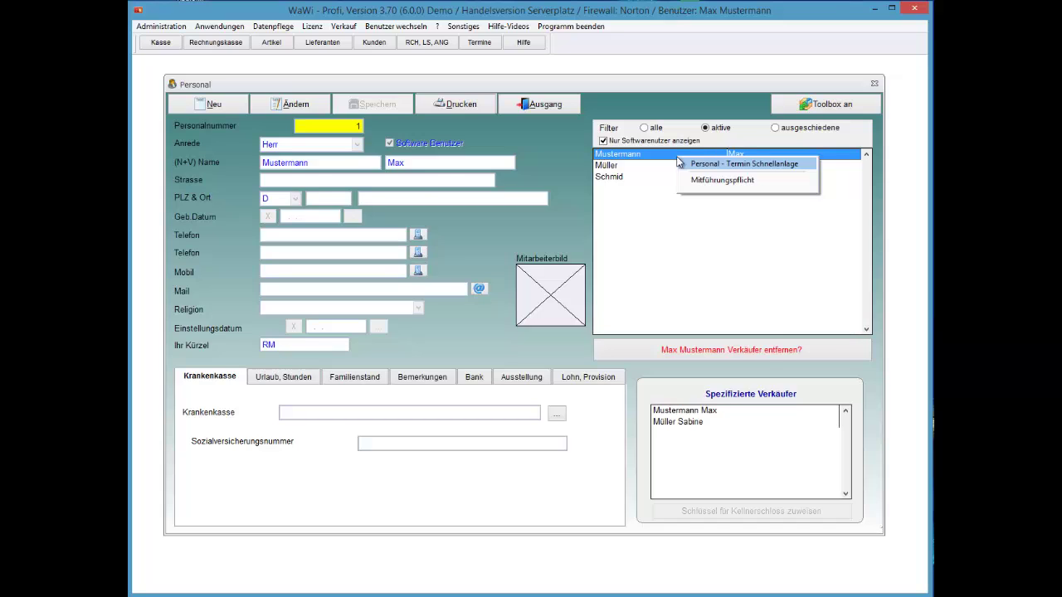
click(679, 163)
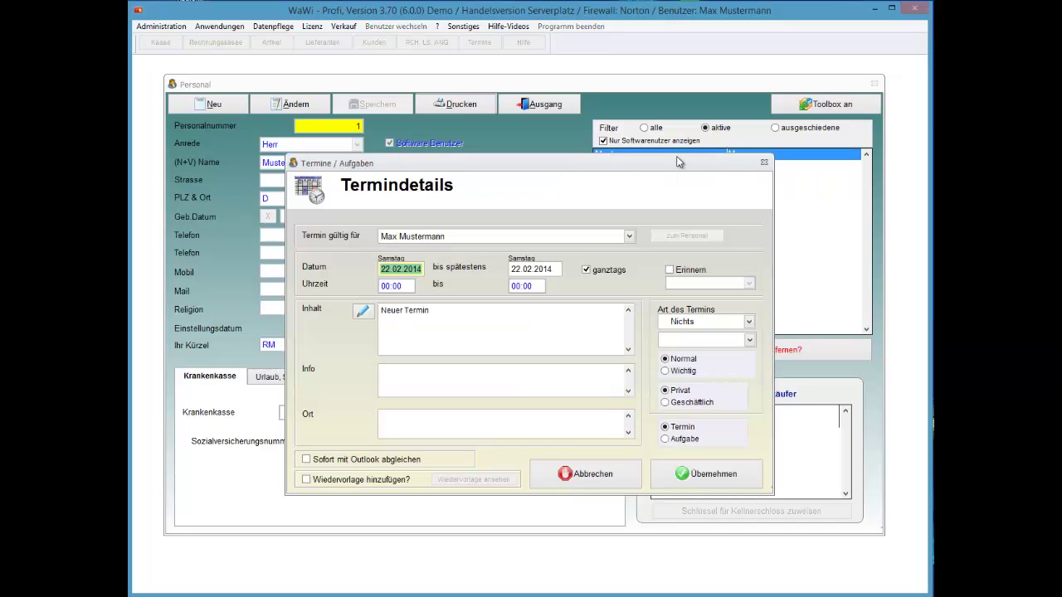
text(02.03.2014)
key(Tab)
text(wadsa)
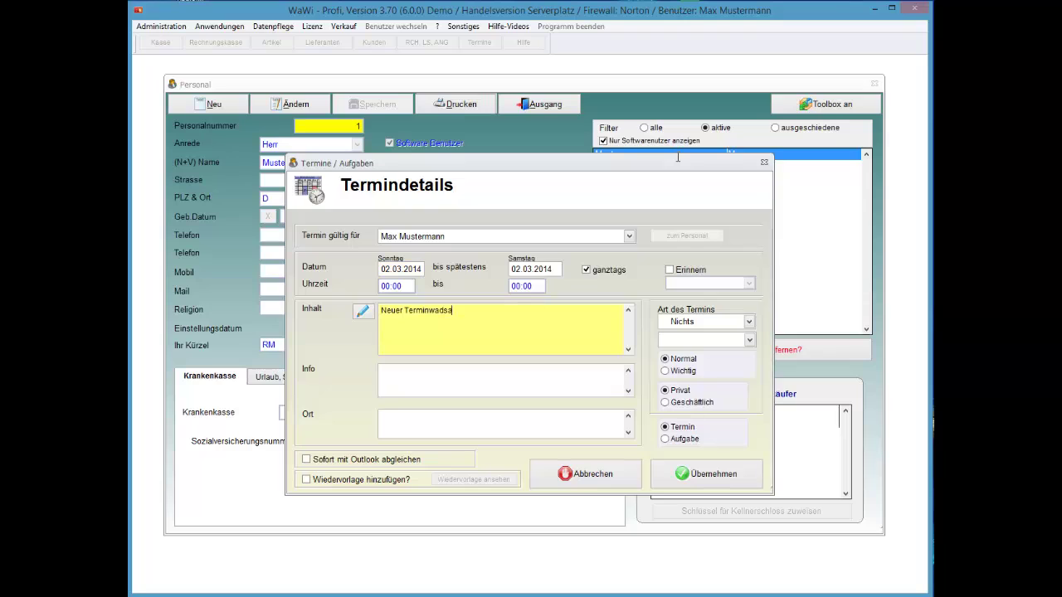
key(Return)
text(d)
key(Return)
text(SADASD4)
- Set the appointment type to Privat with status Vorbehalt
key(Tab)
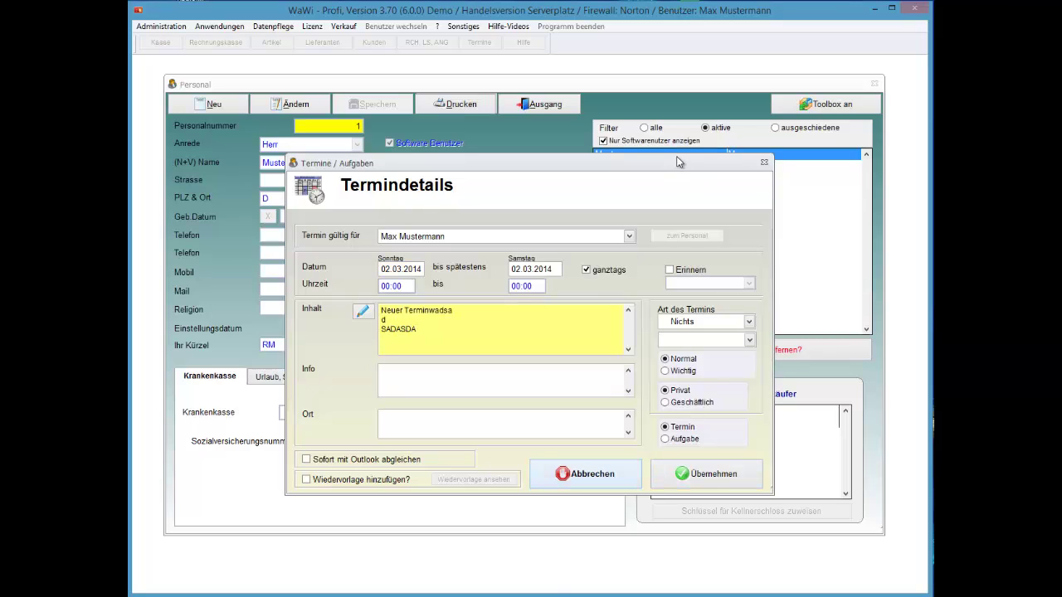
key(Tab)
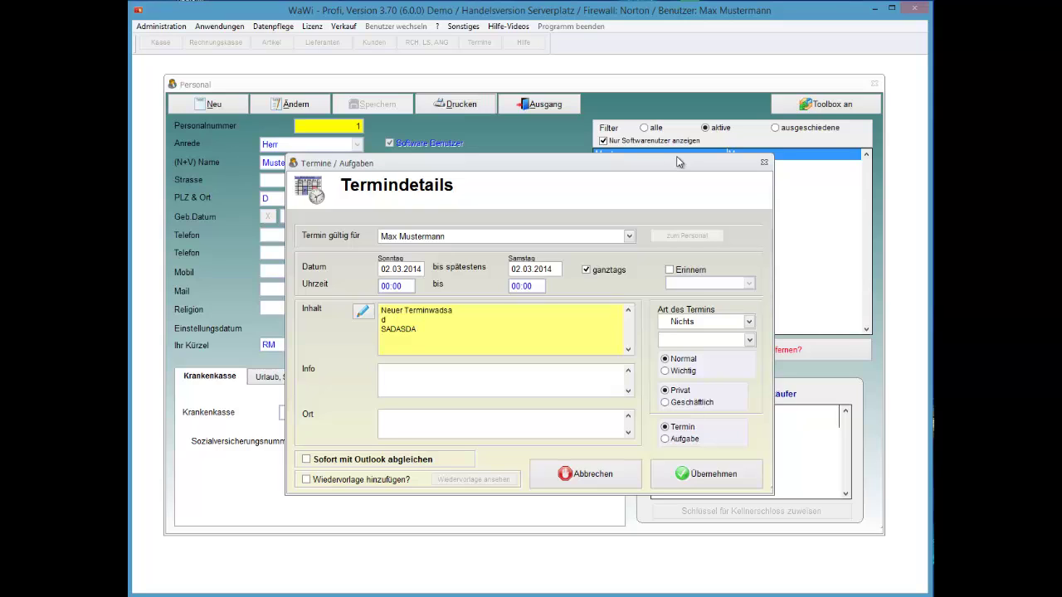
key(Tab)
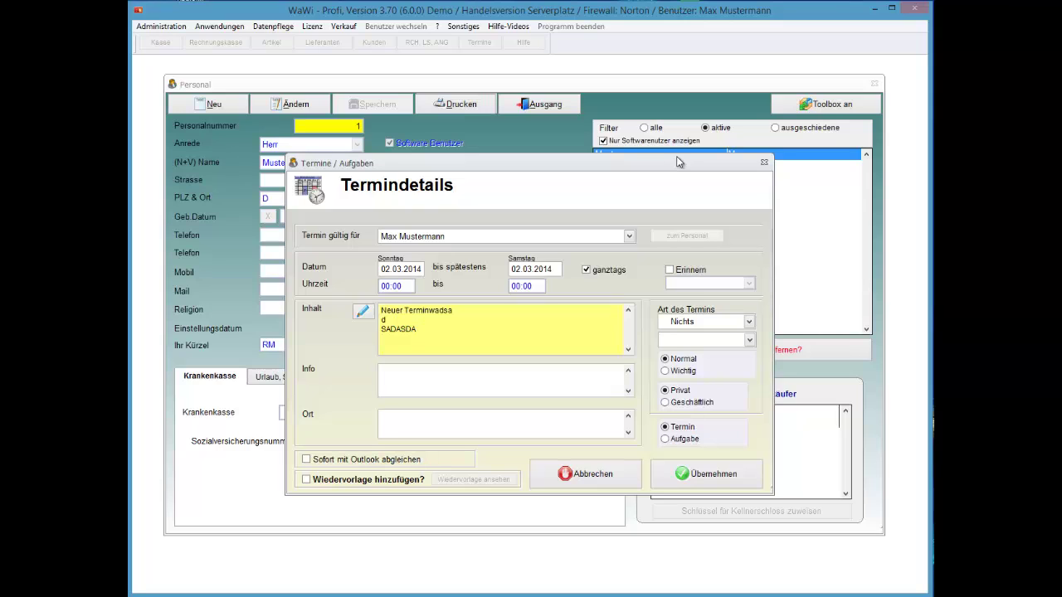
key(Tab)
key(Tab)
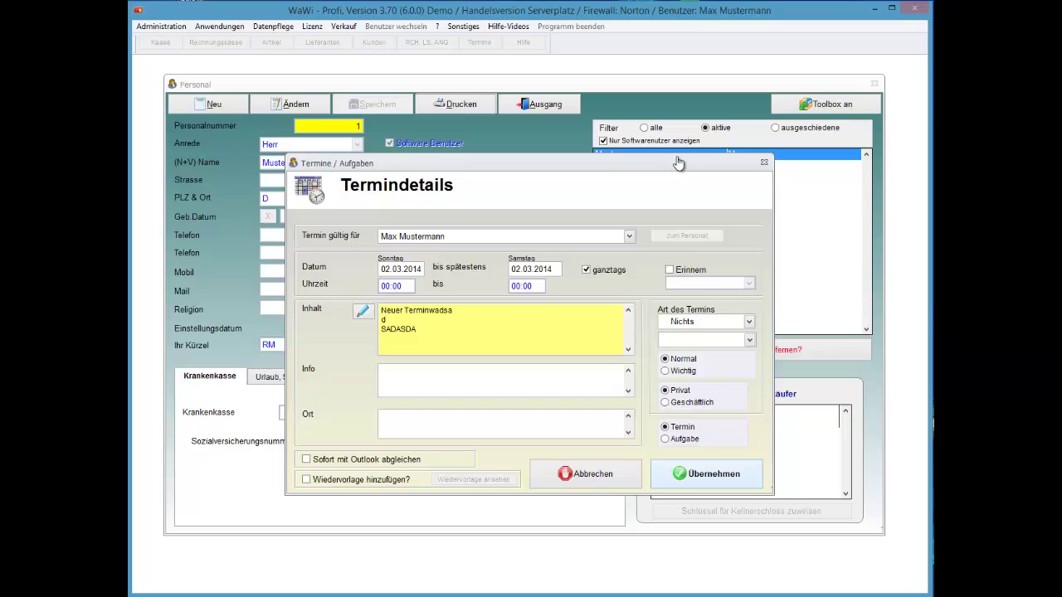
key(Tab)
key(Tab)
key(Tab)
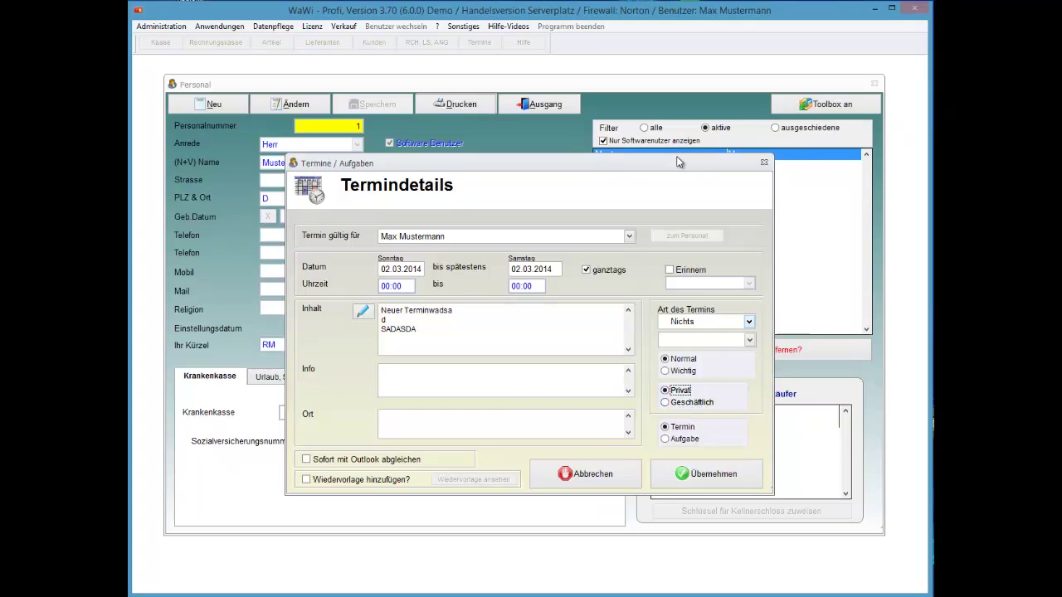
key(alt+Down)
key(Down)
key(Down)
key(Return)
key(alt+Down)
key(Return)
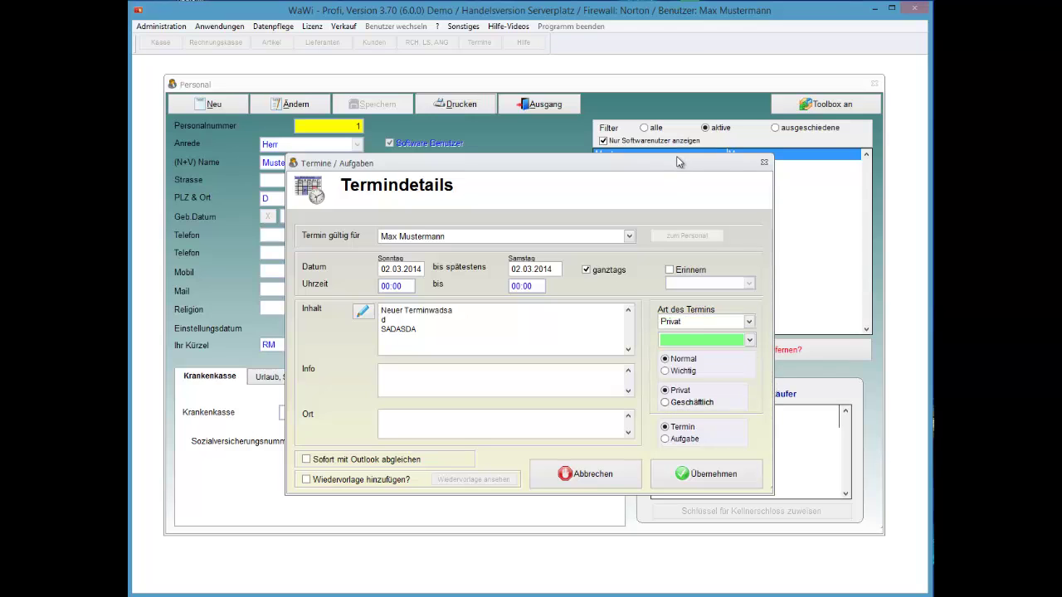
- Accept the new appointment with Übernehmen and confirm saving it
key(Down)
key(Tab)
key(Tab)
key(Tab)
key(Return)
key(Return)
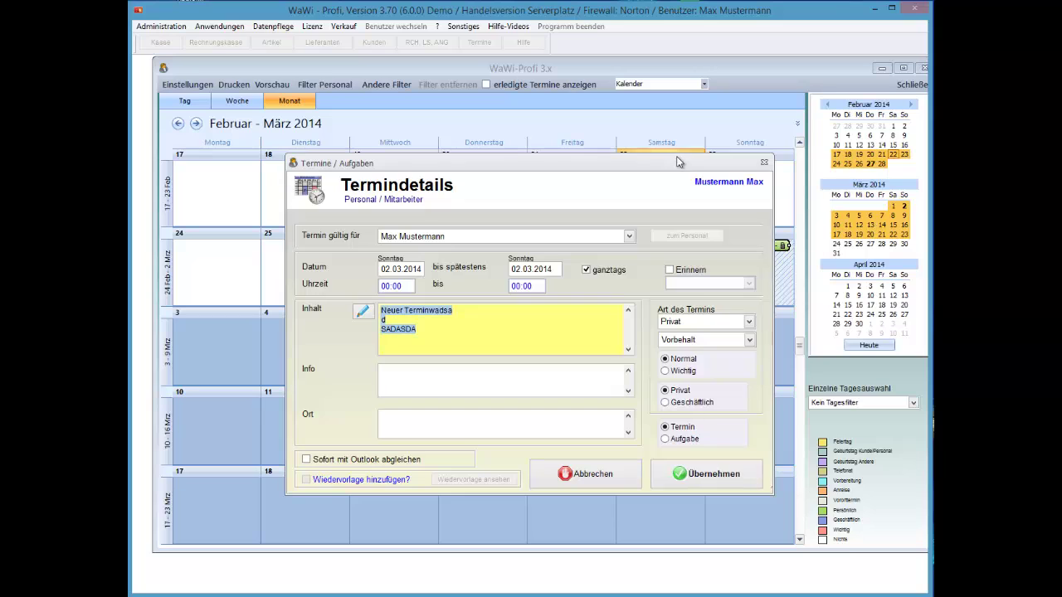
key(Escape)
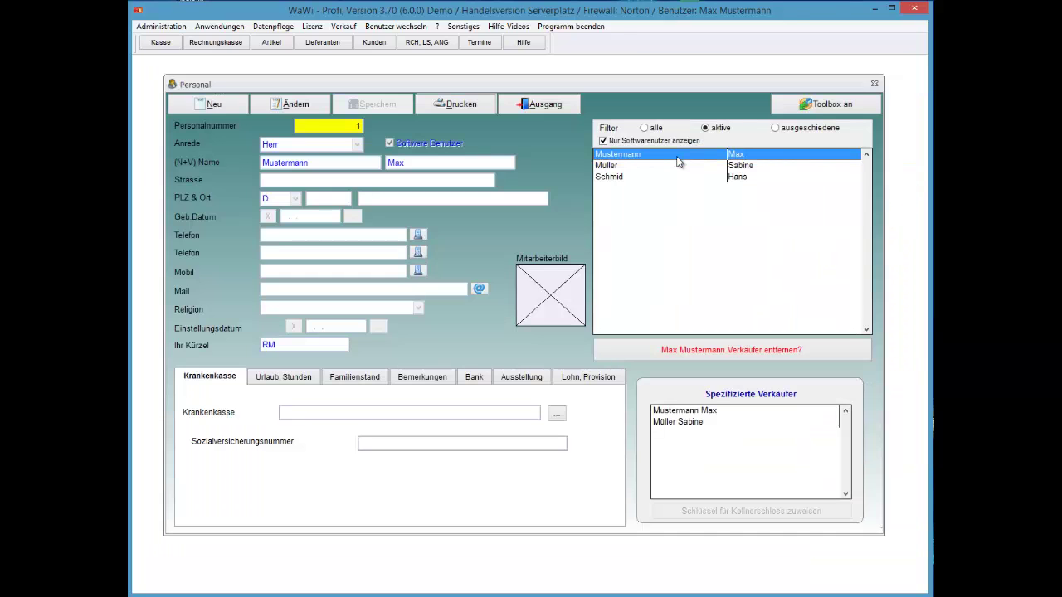
- Close the calendar and start the Excel Export of the displayed staff list
key(Escape)
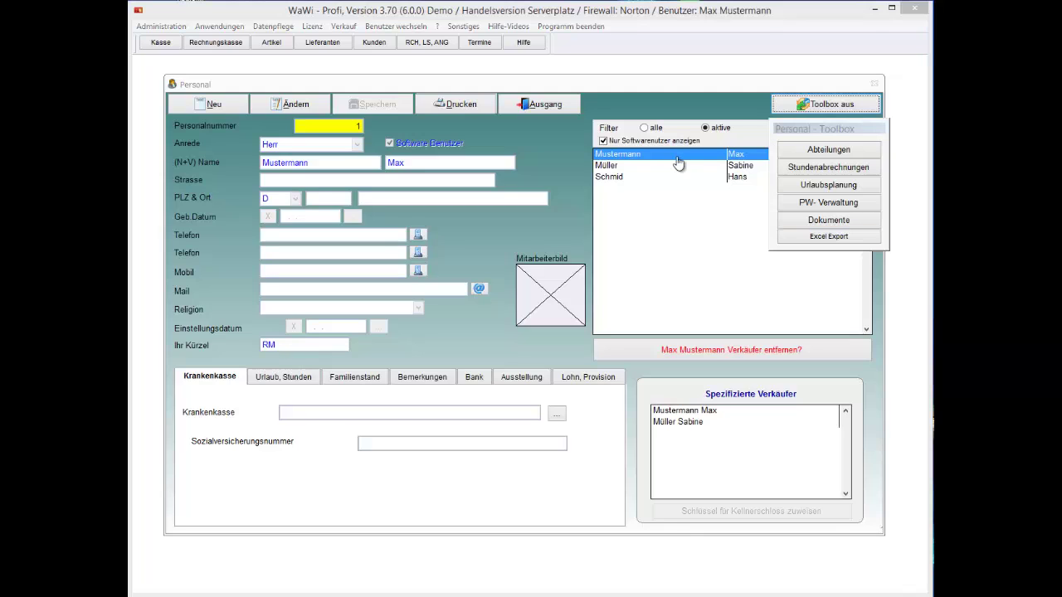
click(836, 237)
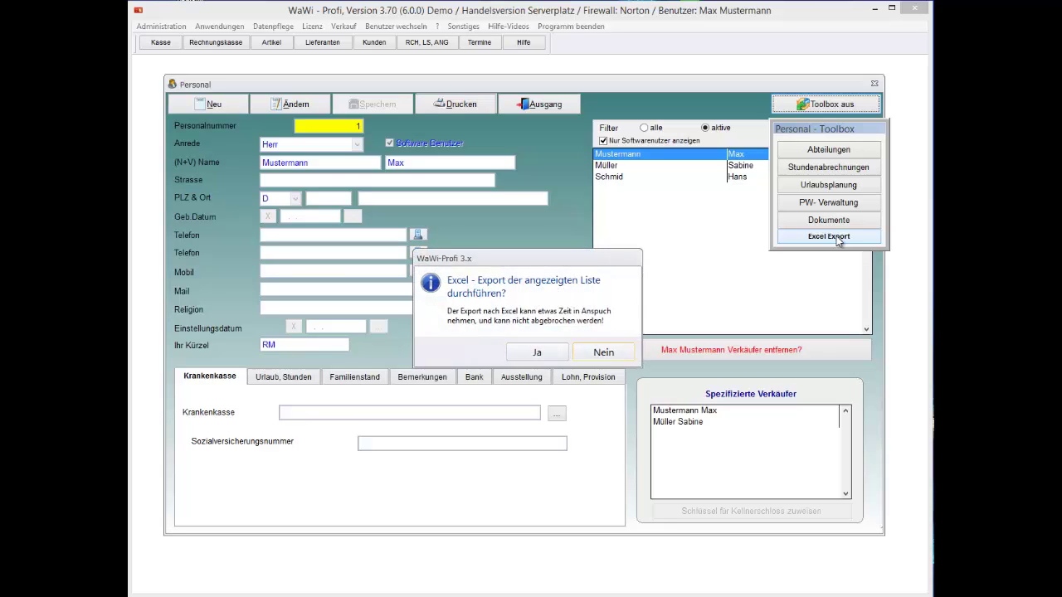
- Confirm the Excel export of the staff list with Ja
key(Return)
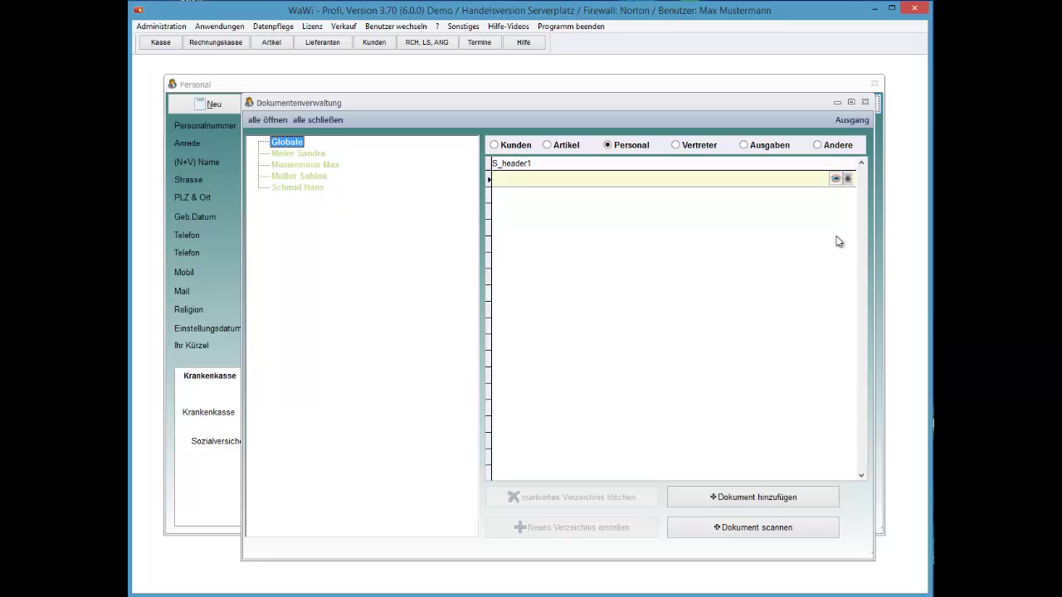
- Close the Dokumentenverwaltung and open the PW-Verwaltung staff permissions
key(Return)
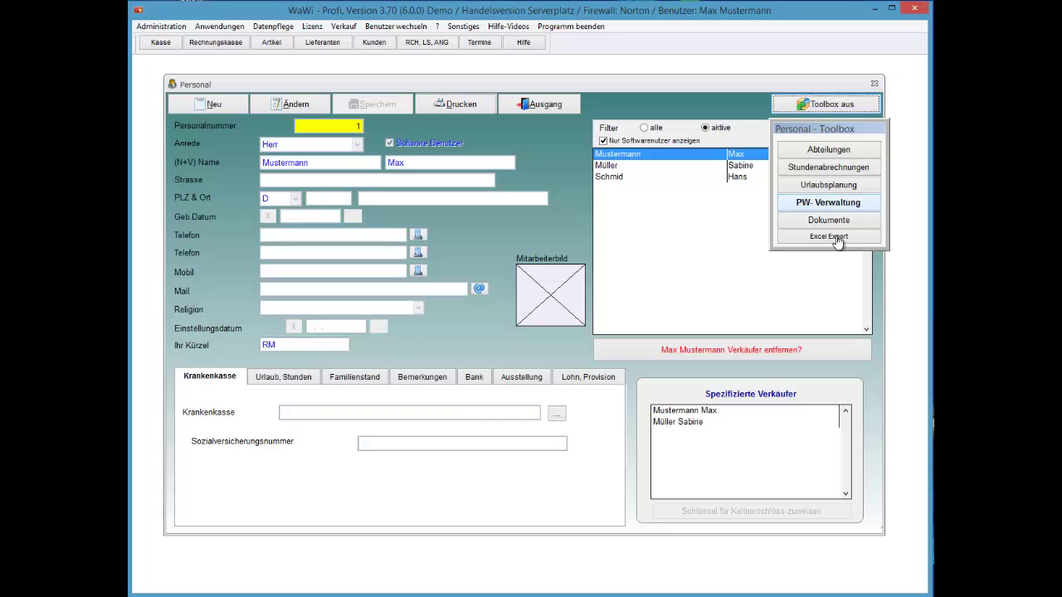
key(Return)
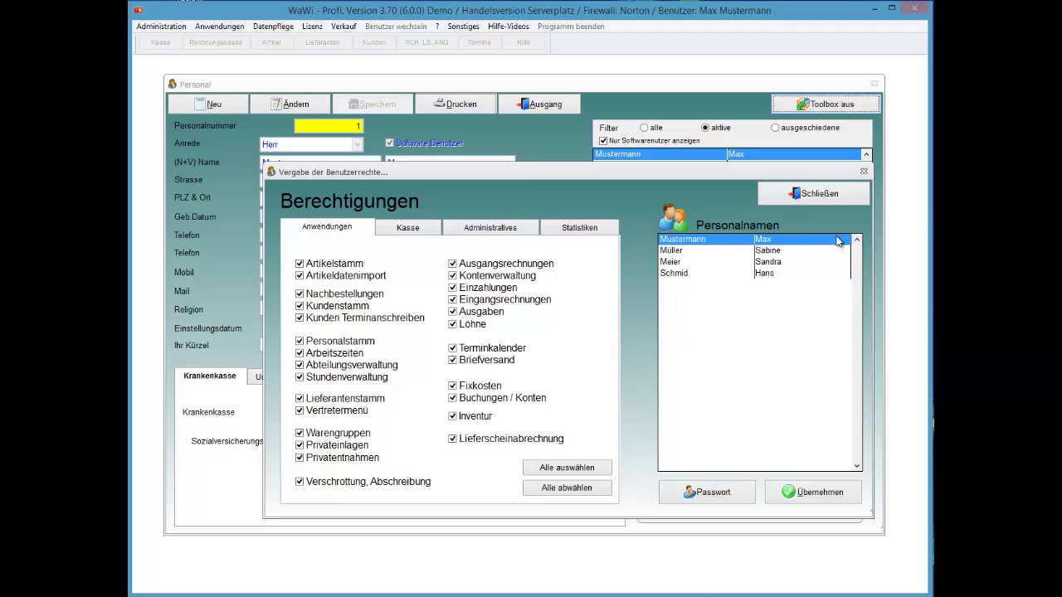
- Close the Berechtigungen permissions window
click(817, 193)
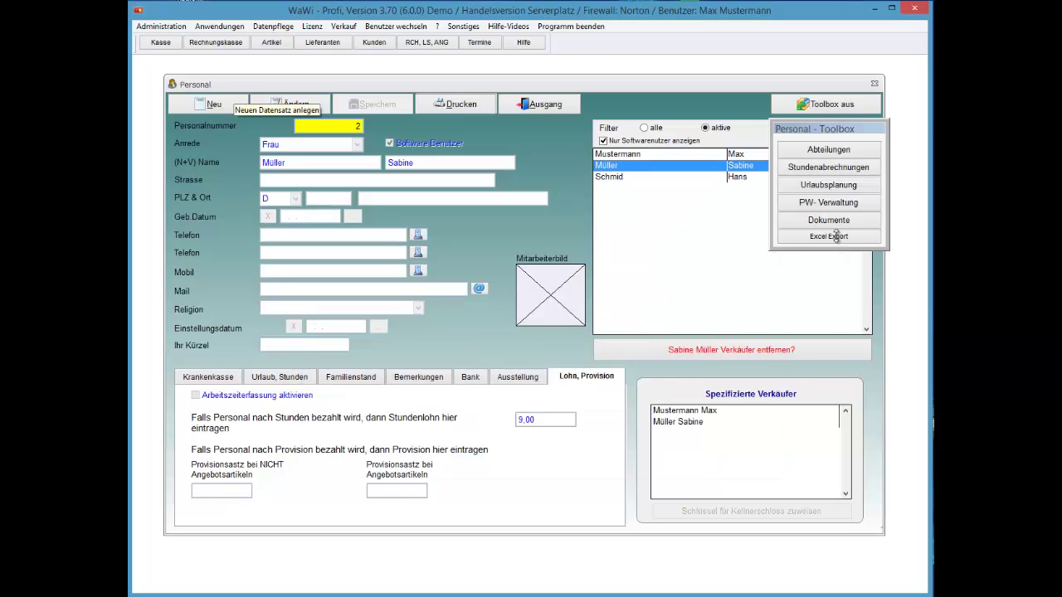
- Open the public holiday definitions from the administration system settings
key(alt+a)
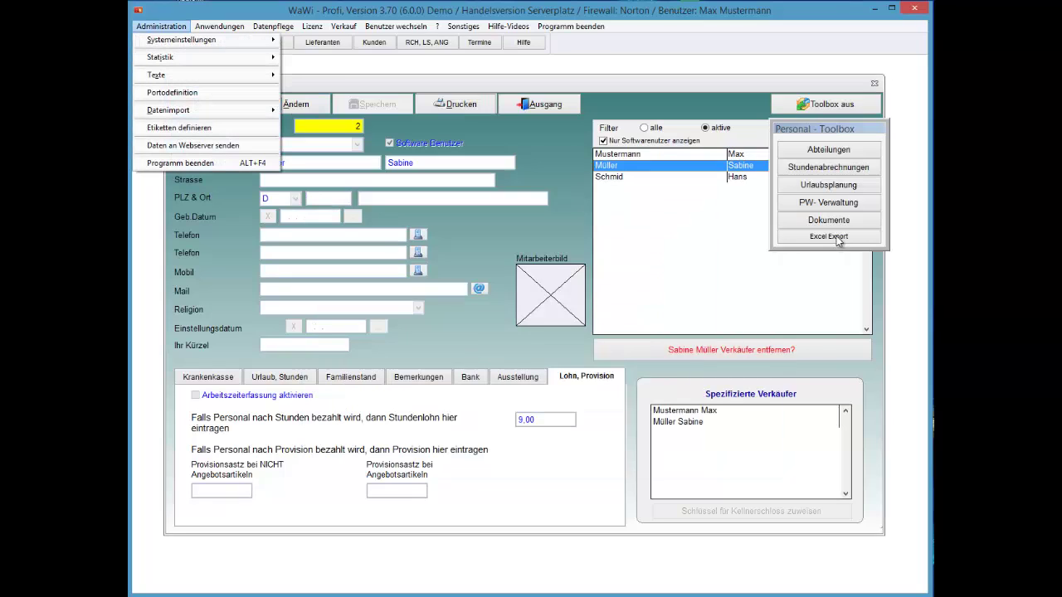
key(Down)
key(Right)
key(Down)
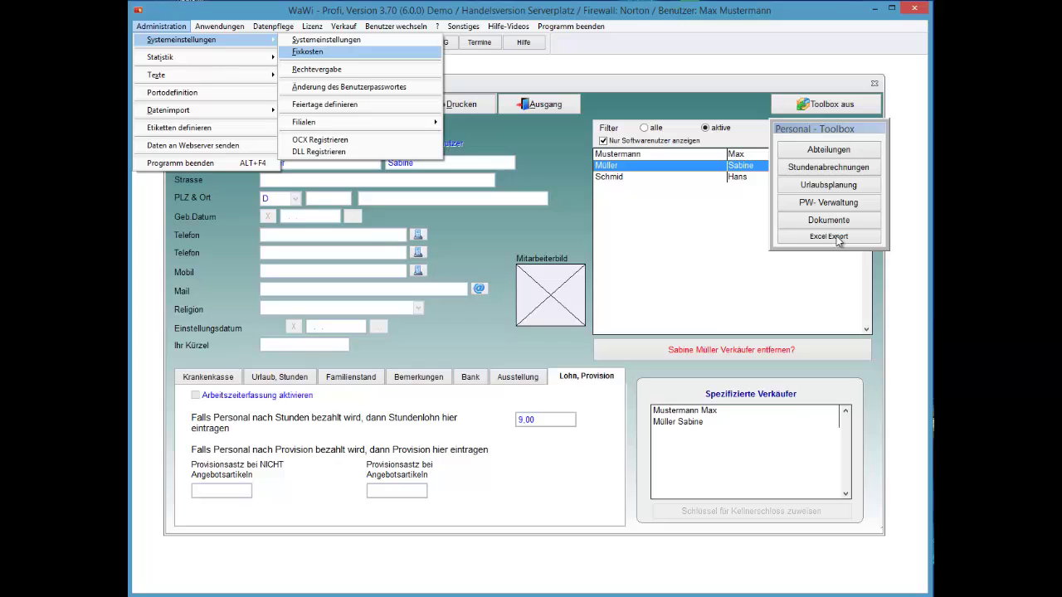
key(Down)
key(Down)
key(Down)
key(Return)
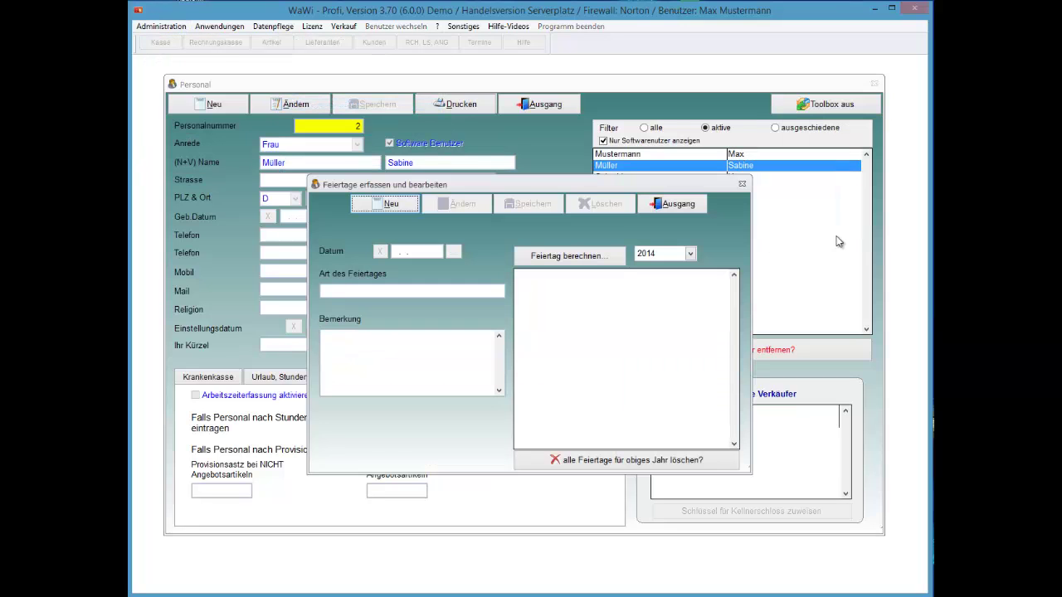
- Calculate the 2014 public holidays and review the list at Valentinstag
key(Tab)
key(Return)
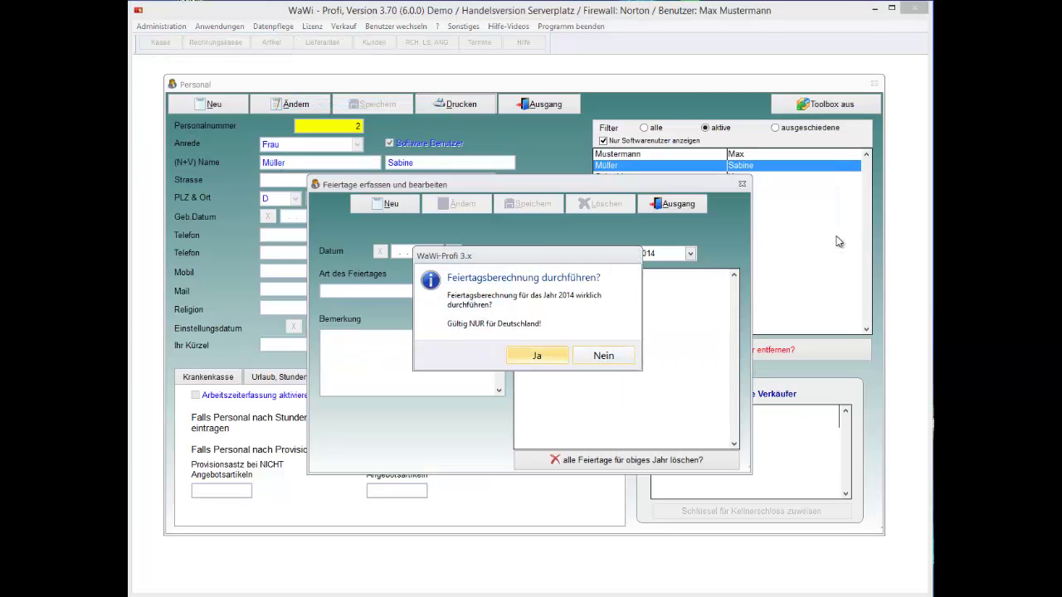
key(Return)
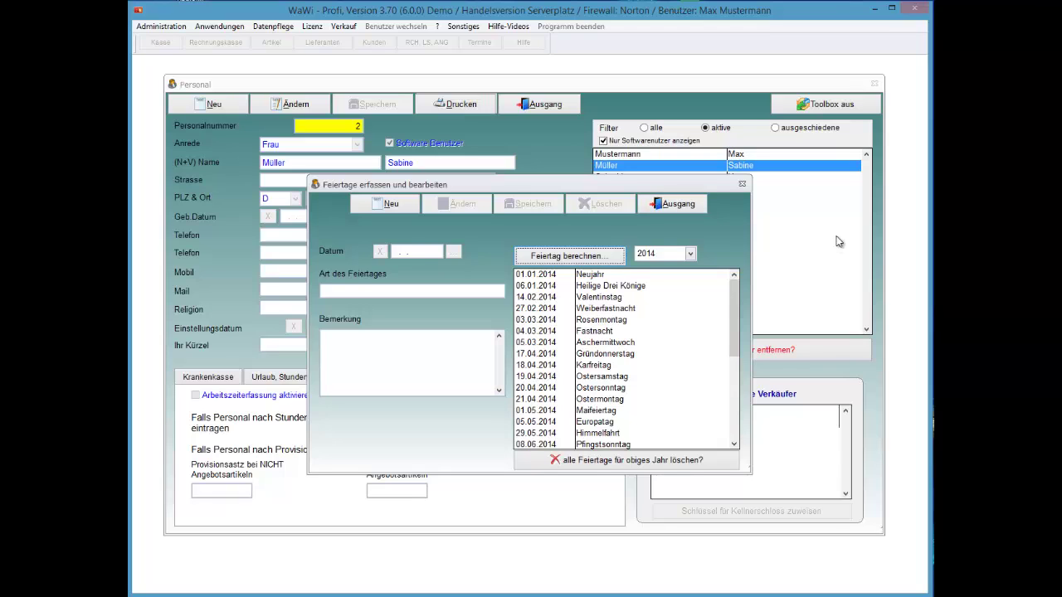
key(Tab)
scroll(837, 242, down, 3)
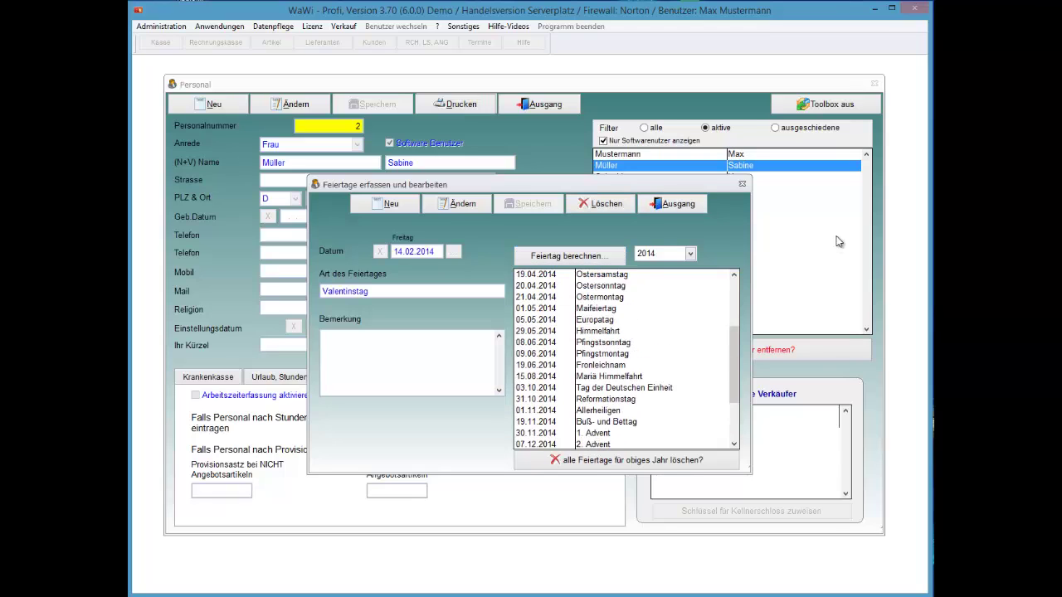
scroll(836, 242, up, 3)
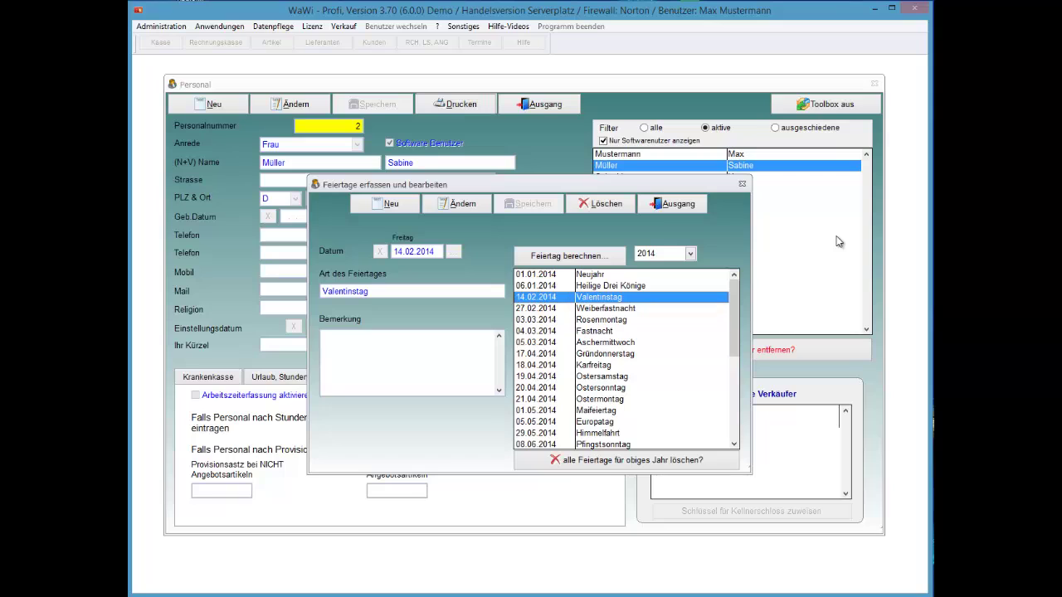
key(Tab)
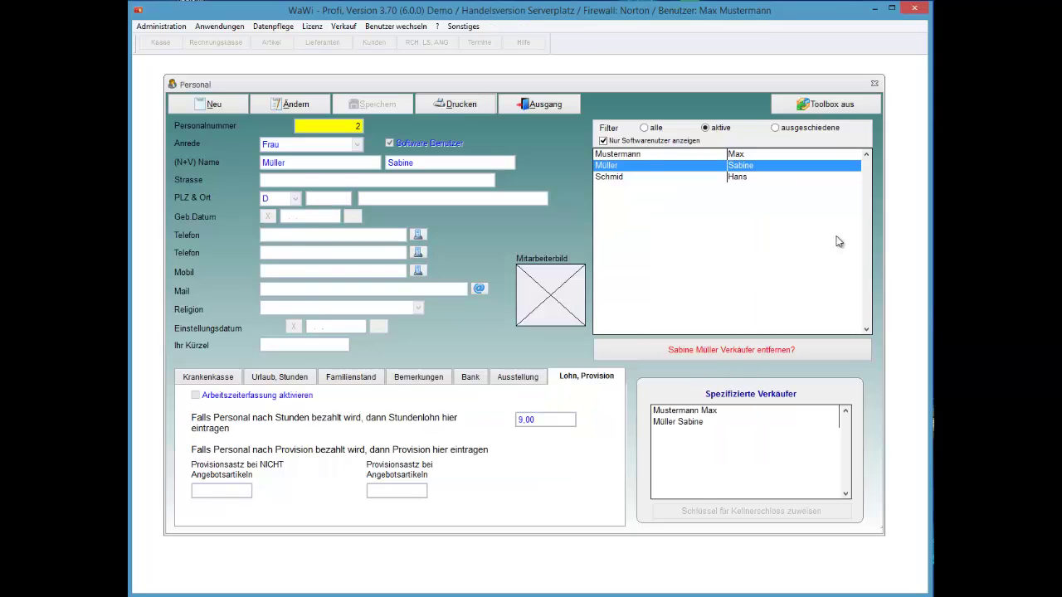
- Close the holiday editor and open the February 2014 Stundenabrechnung for employee 2
key(Return)
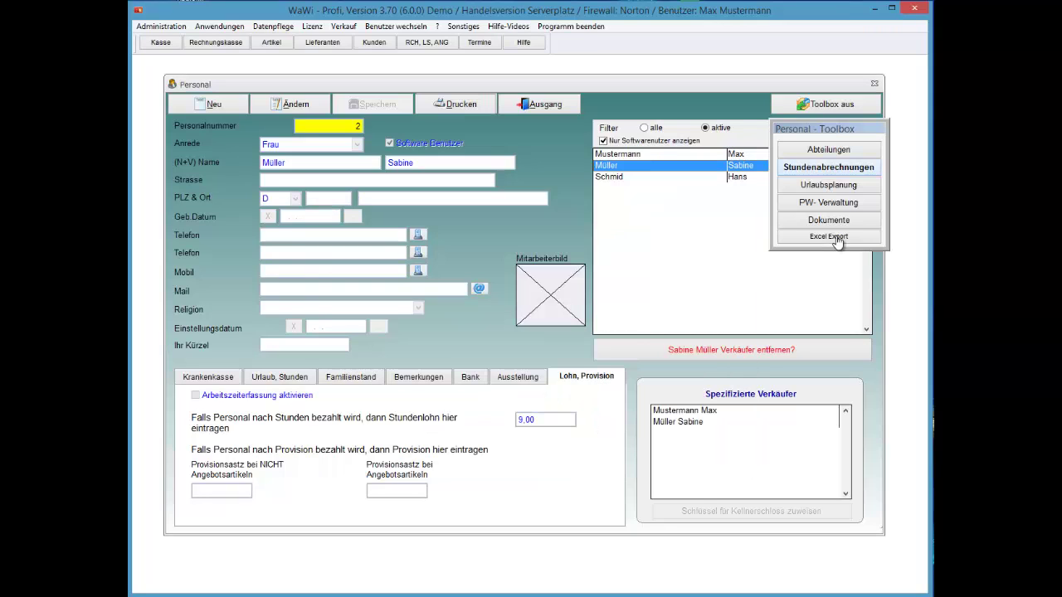
key(Return)
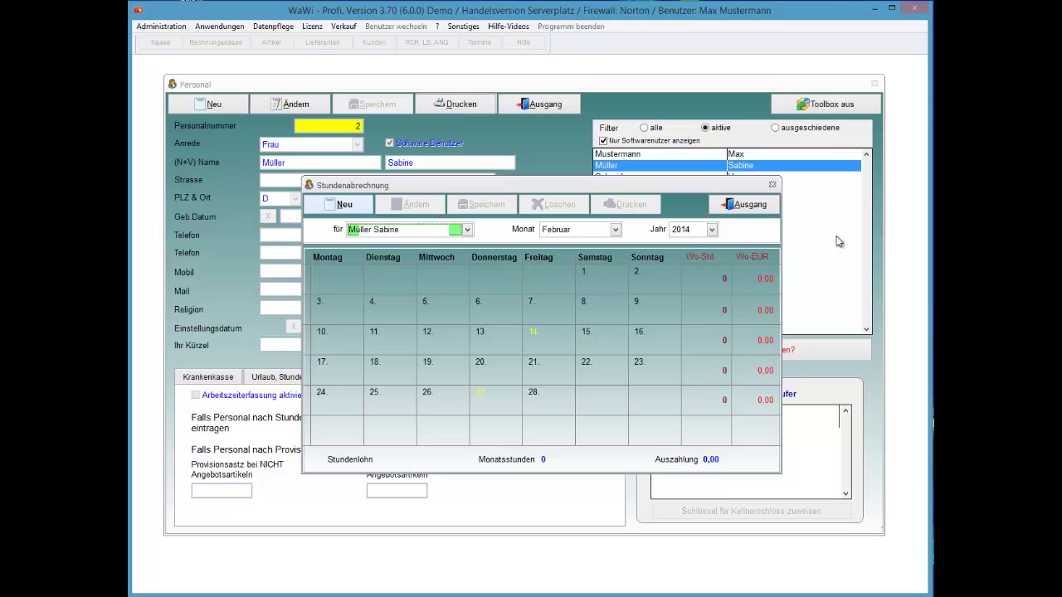
- Start a new February hours record and enter 3,00 hours for February 3
key(alt+n)
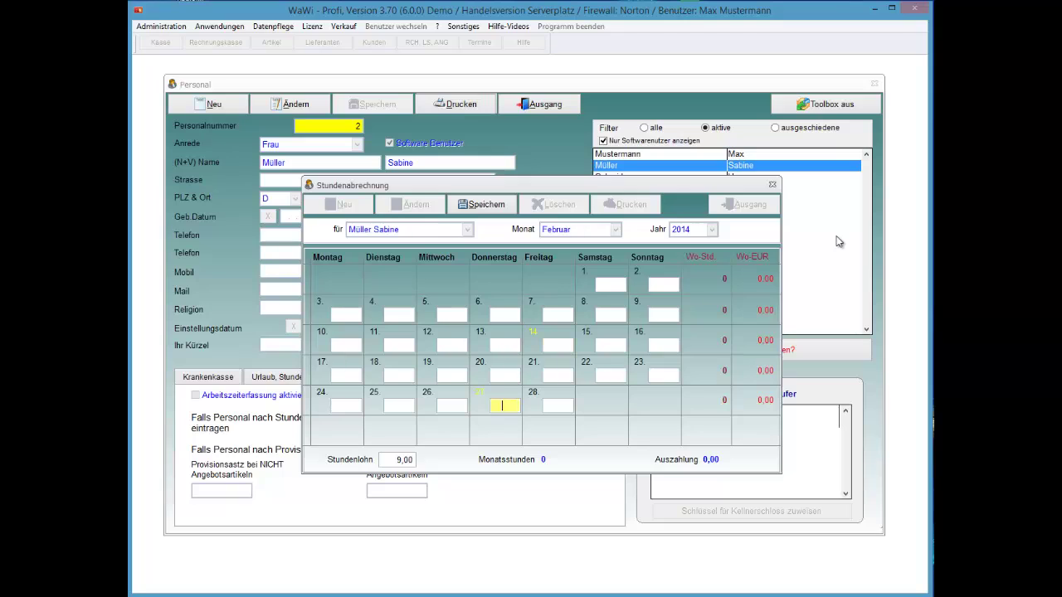
text(0,03)
key(Tab)
key(Tab)
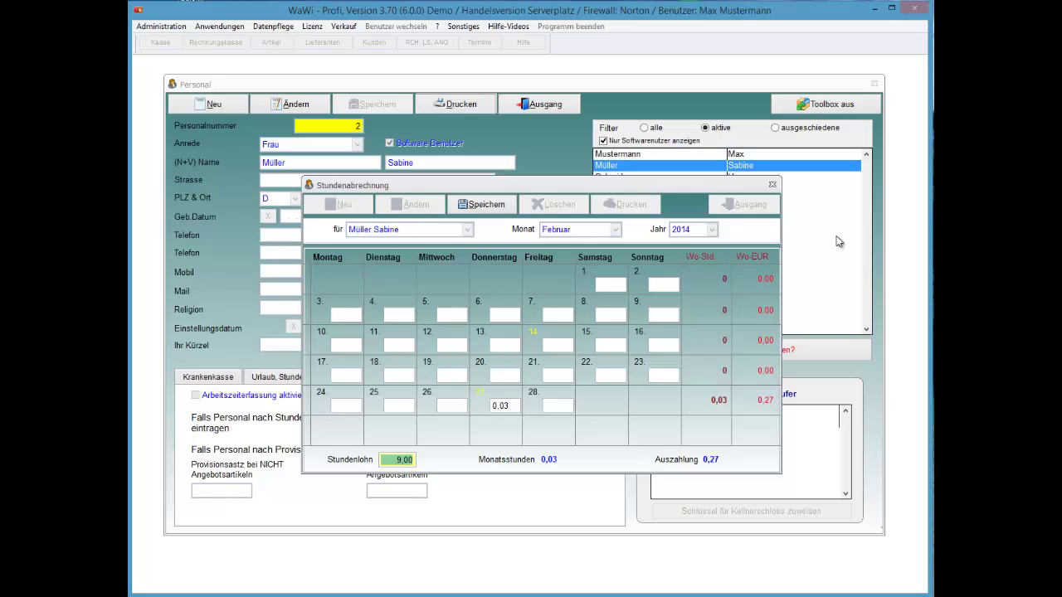
key(Tab)
text(0,05)
key(Tab)
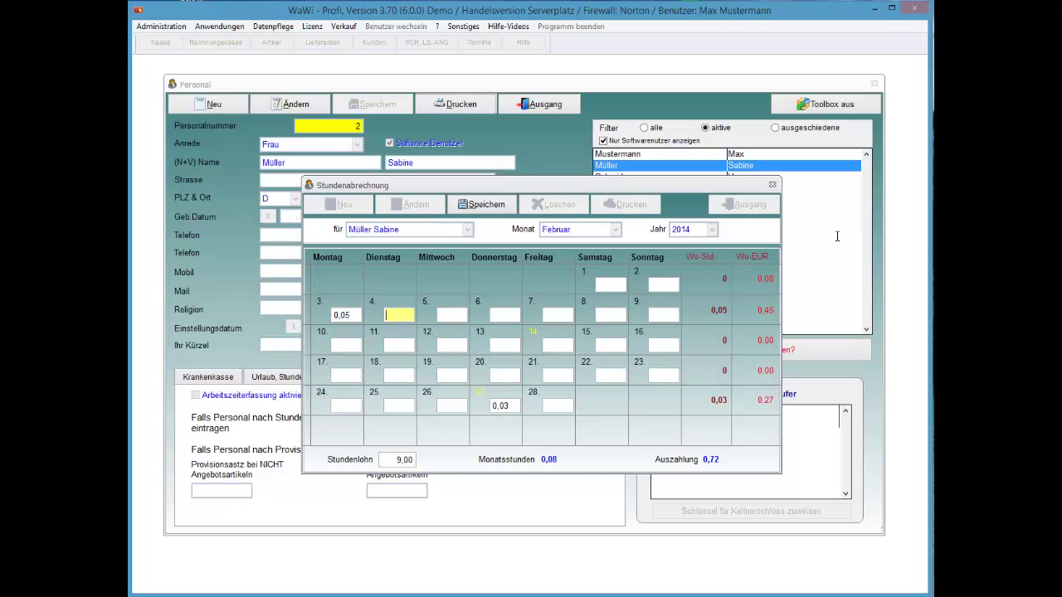
key(shift+Tab)
text(3)
key(Tab)
key(Tab)
- Enter 3,00 hours for February 6, 11, 15, 18, 22 and 27
text(3,00)
key(Tab)
key(Tab)
key(Tab)
key(Tab)
key(Tab)
text(3,00)
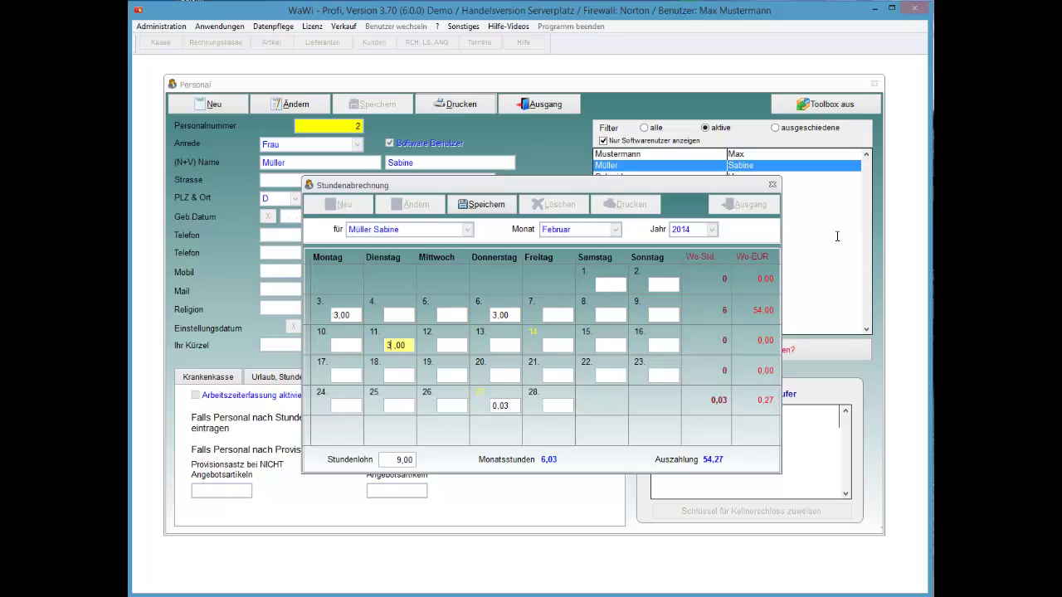
key(Tab)
key(Tab)
text(3,00)
key(Tab)
key(Tab)
key(Tab)
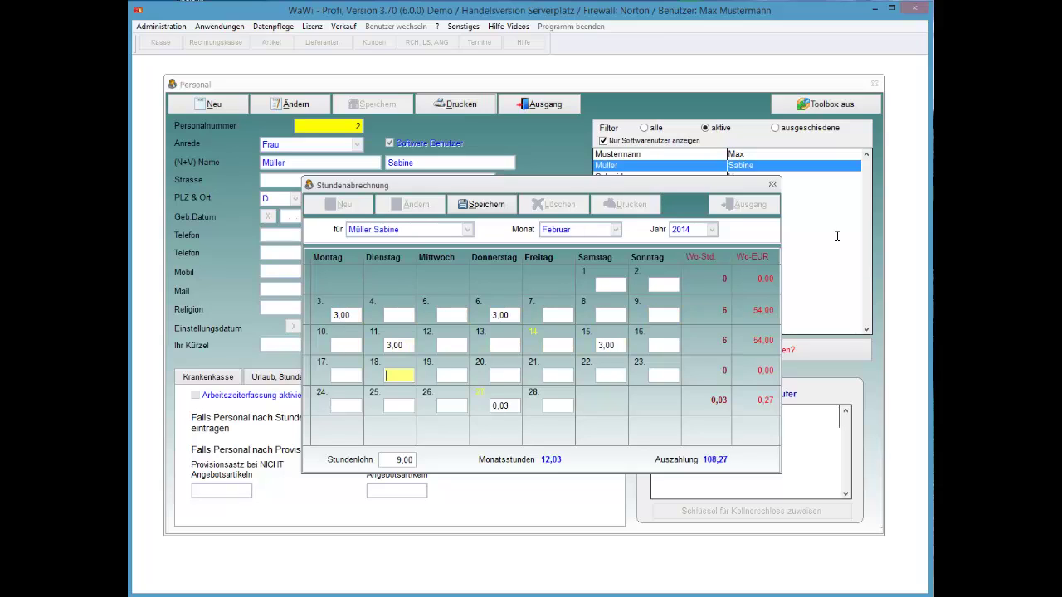
text(3,00)
key(Tab)
key(Tab)
key(Tab)
key(Tab)
text(3,00)
key(Tab)
key(Tab)
key(Tab)
key(Tab)
key(Tab)
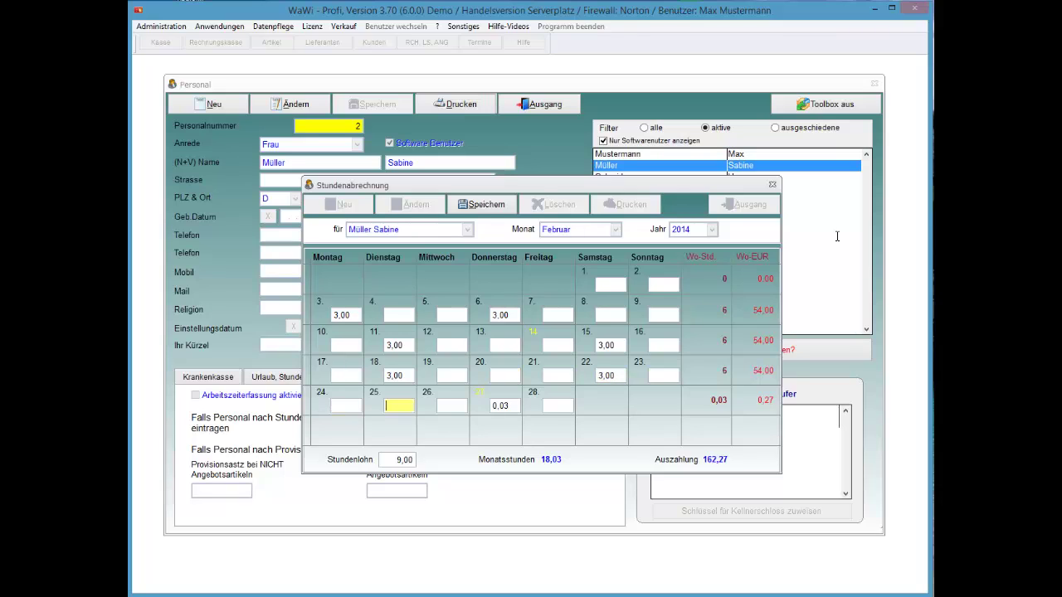
text(3,00)
key(Tab)
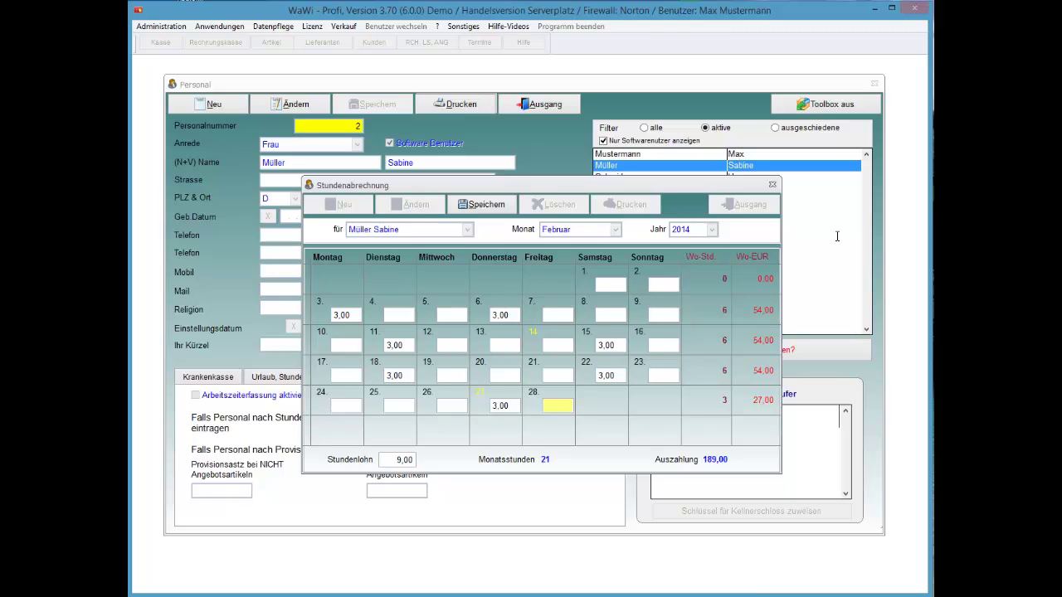
- Save the hours sheet, totalling 21 hours and a 189,00 payout
key(Tab)
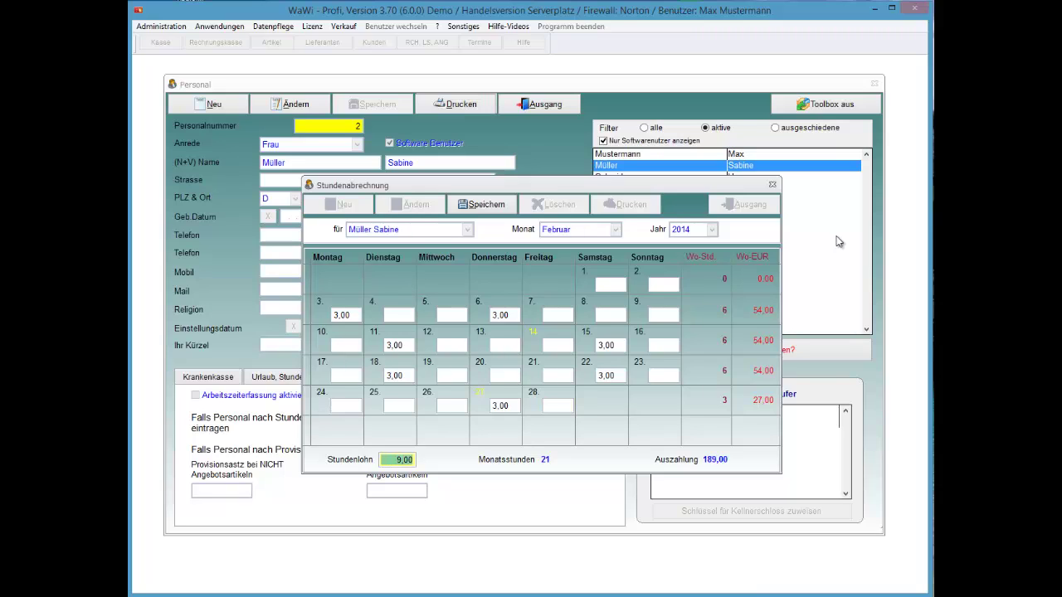
key(Tab)
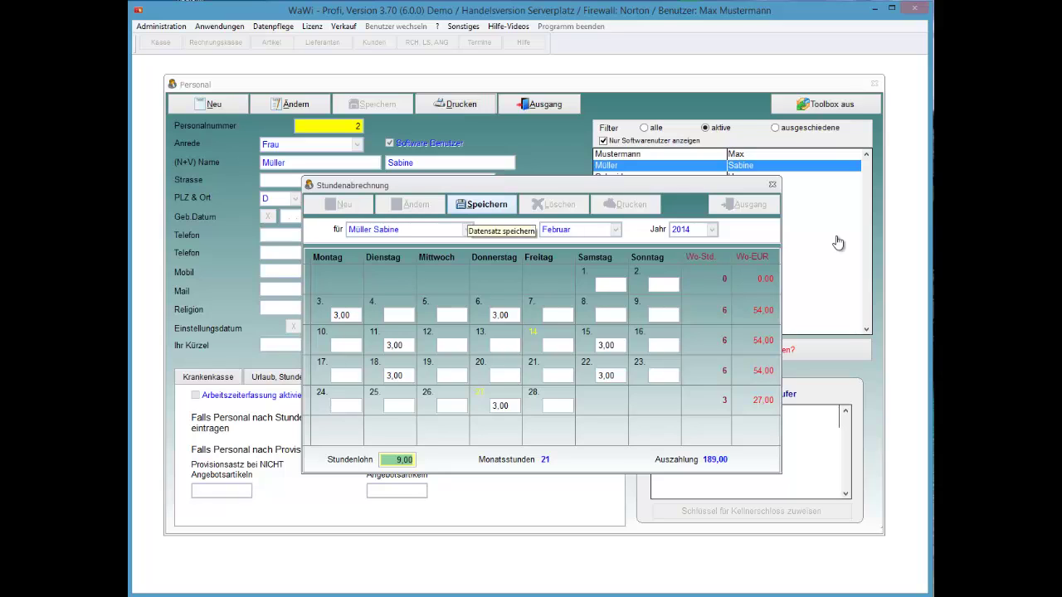
key(Return)
key(Return)
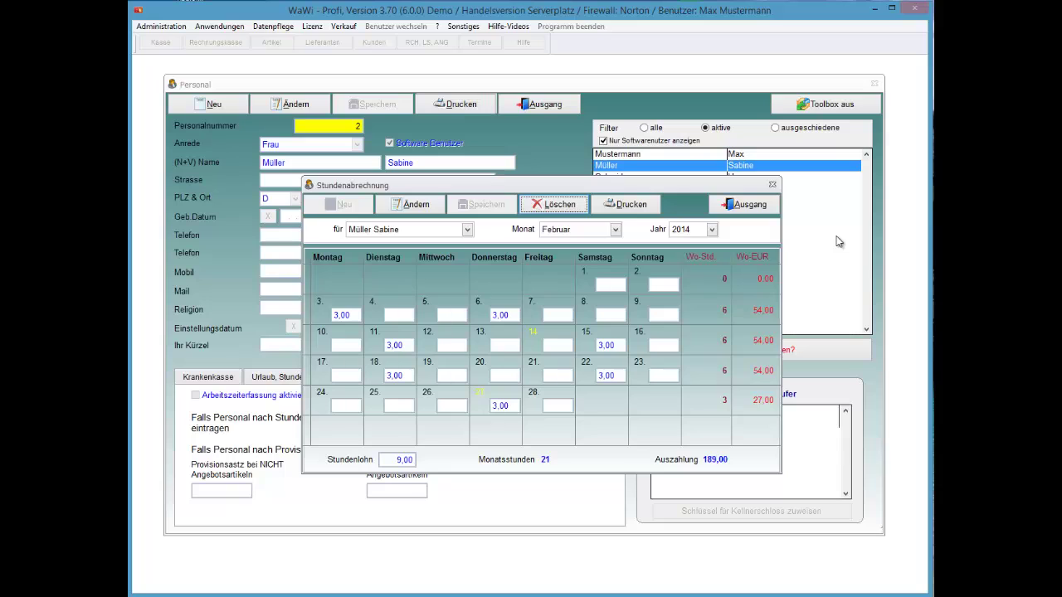
- Open the print preview of the February 2014 hours statement with the single-statement option
key(Tab)
key(Return)
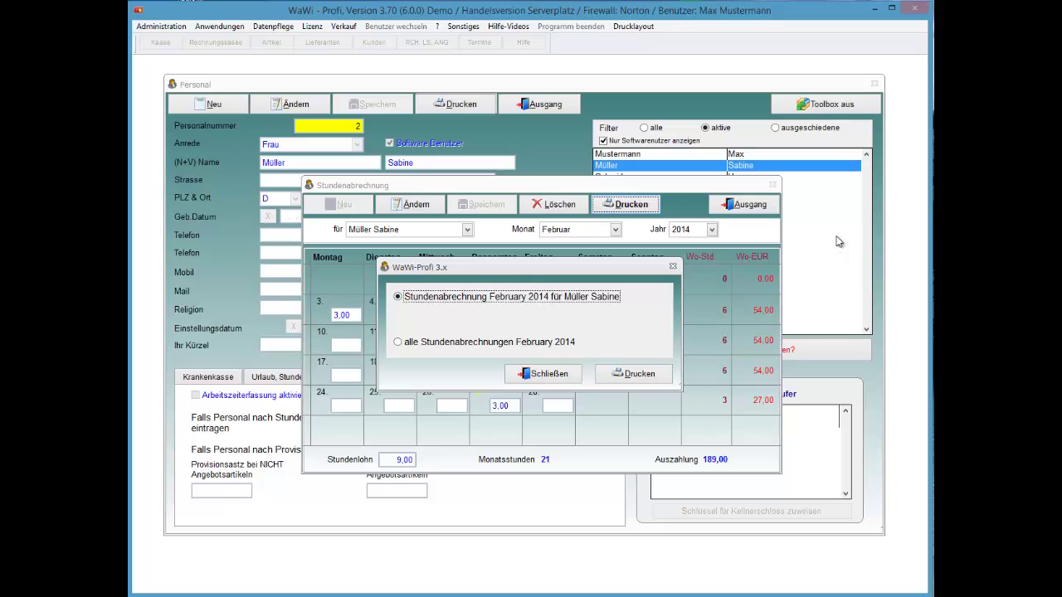
key(Tab)
key(Tab)
key(Return)
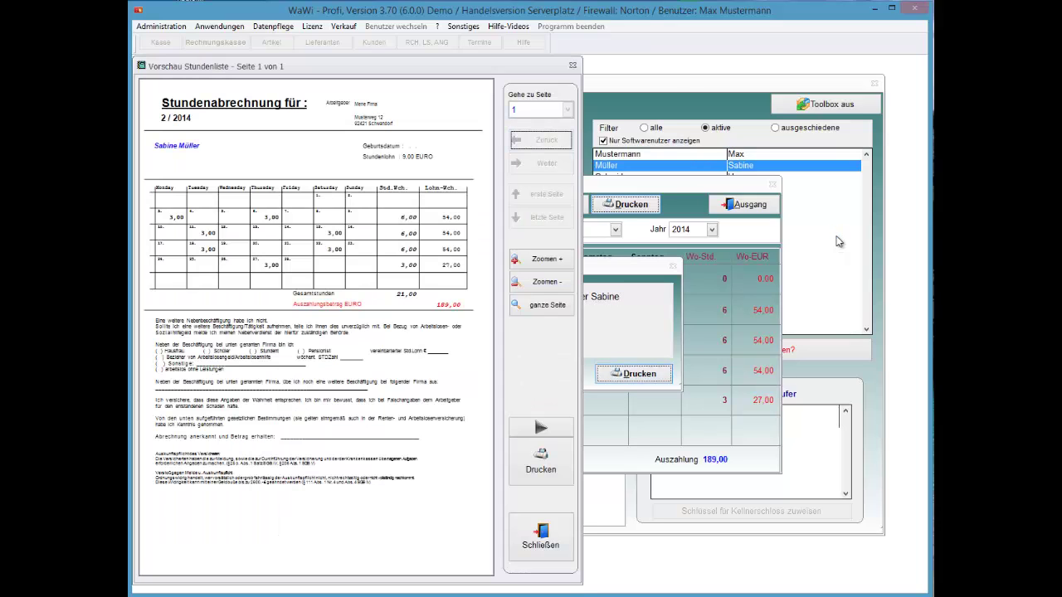
- Zoom in to read the statement preview, zoom back out, and close it
key(Return)
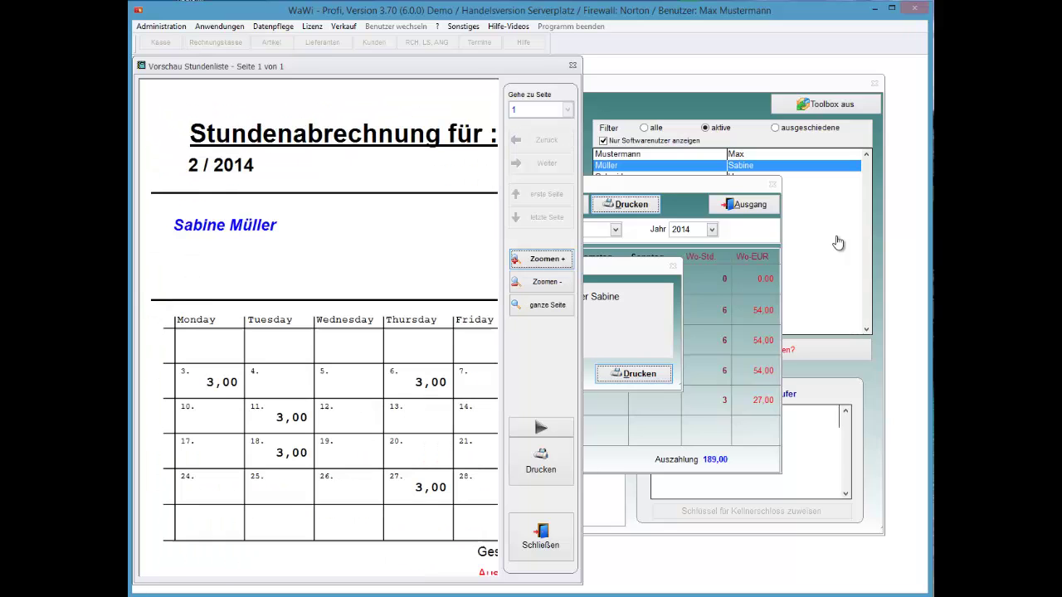
scroll(838, 241, down, 2)
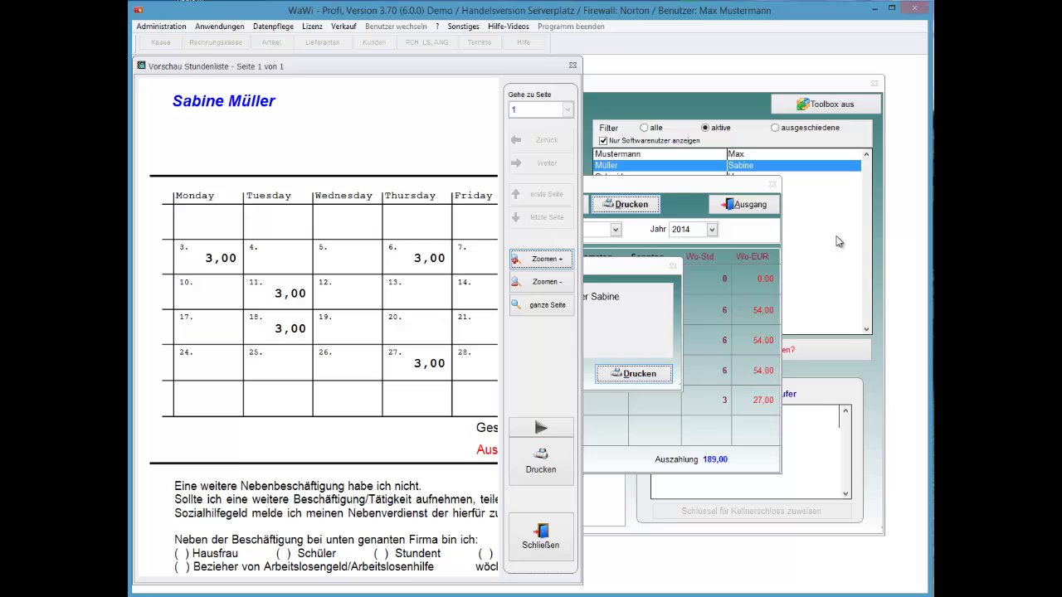
scroll(838, 242, right, 2)
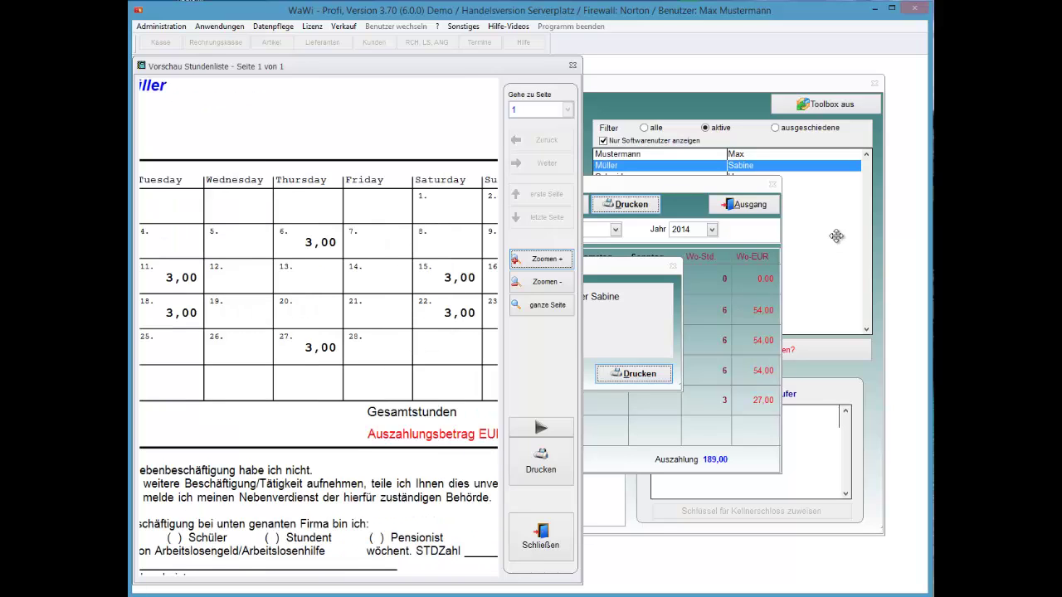
scroll(838, 241, right, 2)
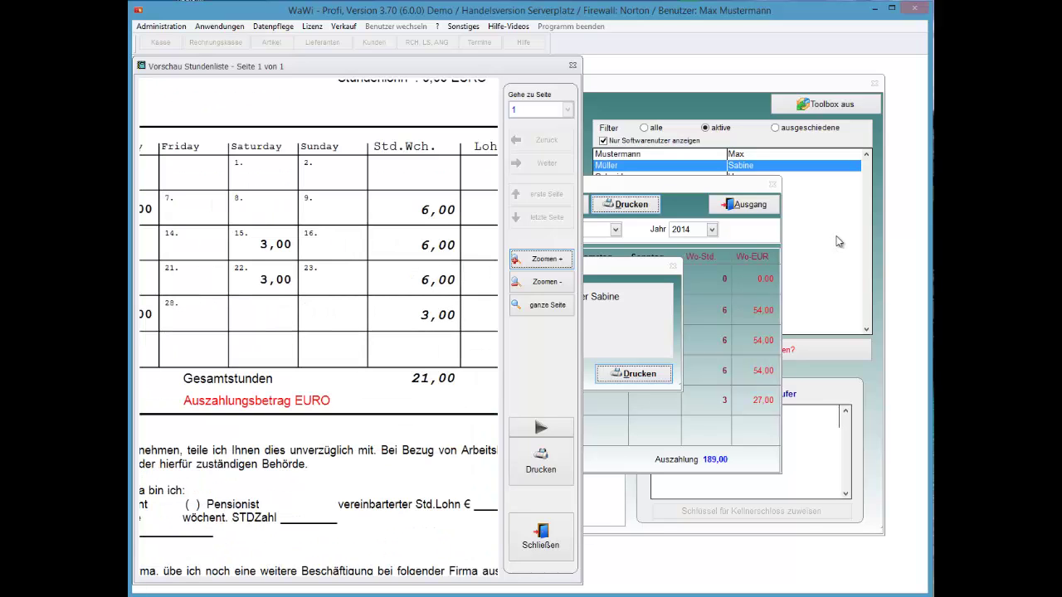
scroll(838, 241, right, 3)
scroll(838, 241, left, 4)
scroll(838, 241, down, 5)
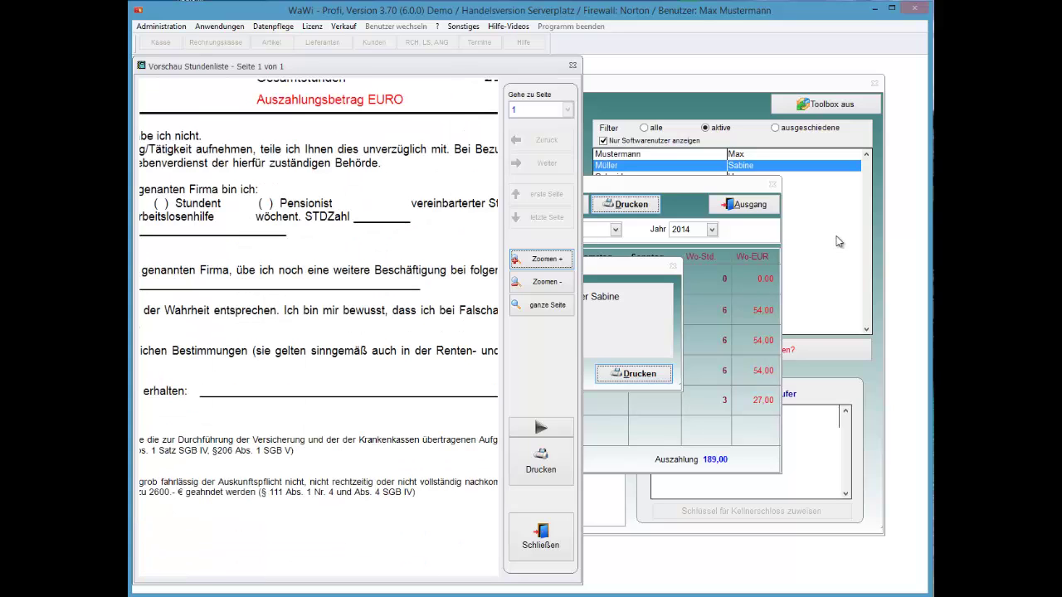
key(Tab)
key(Return)
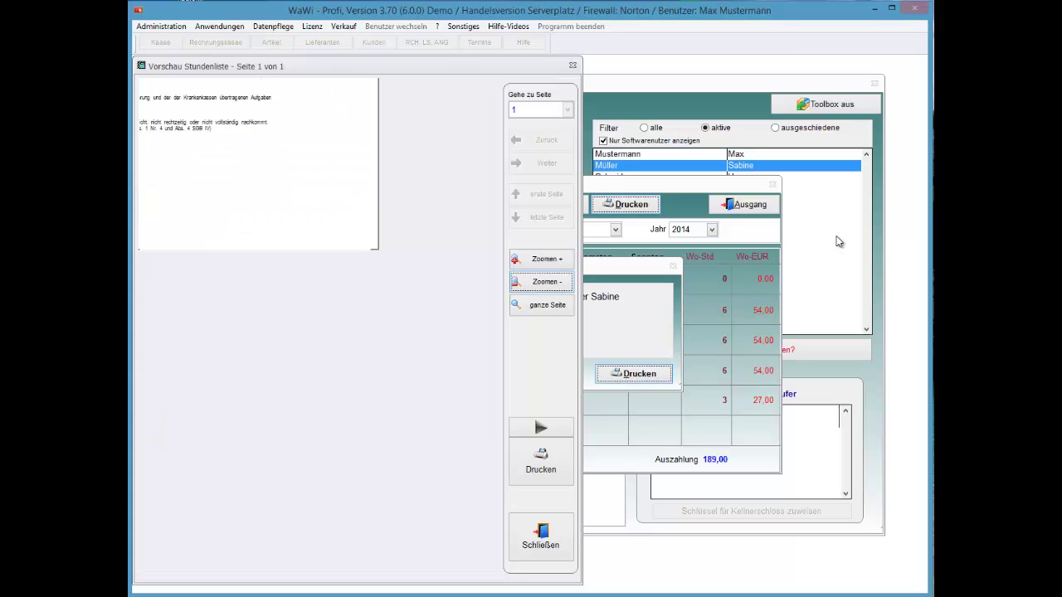
key(Tab)
key(Tab)
key(Tab)
key(Tab)
key(Return)
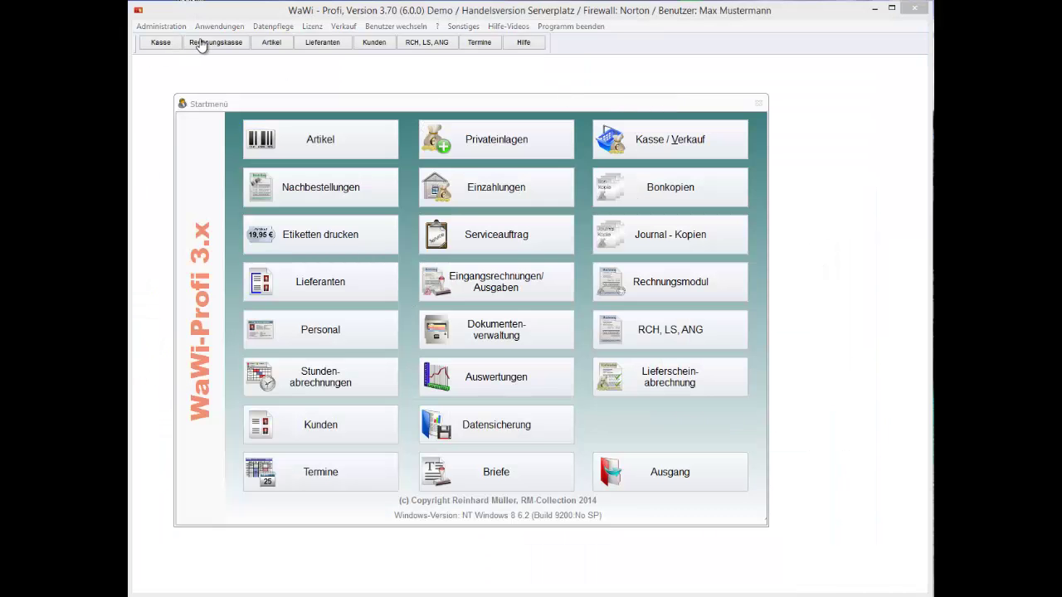
- Open Systemeinstellungen from the Administration menu in the Verwaltung window
click(154, 31)
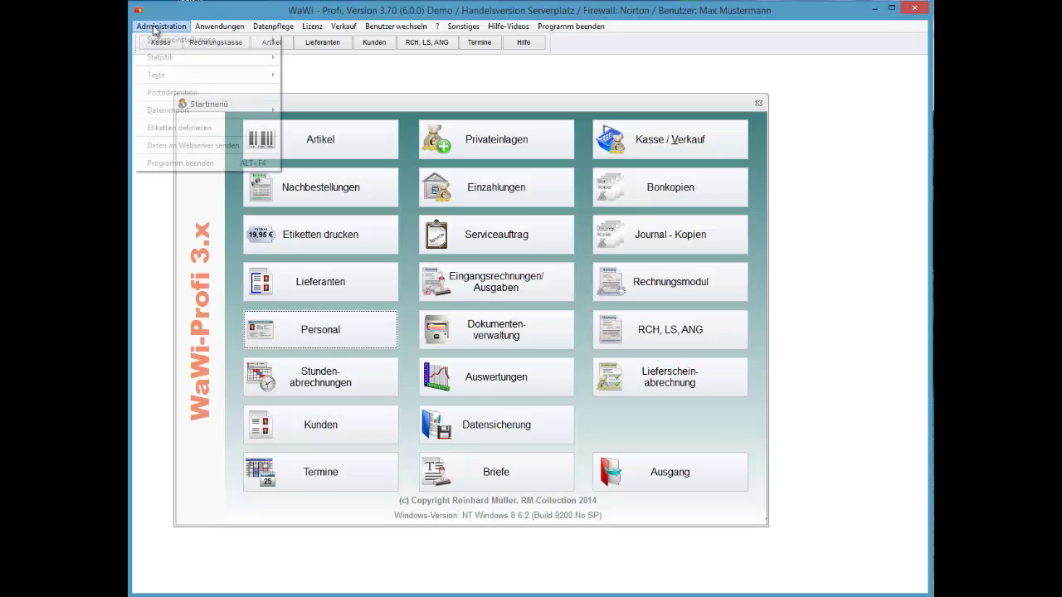
key(Down)
key(Right)
key(Return)
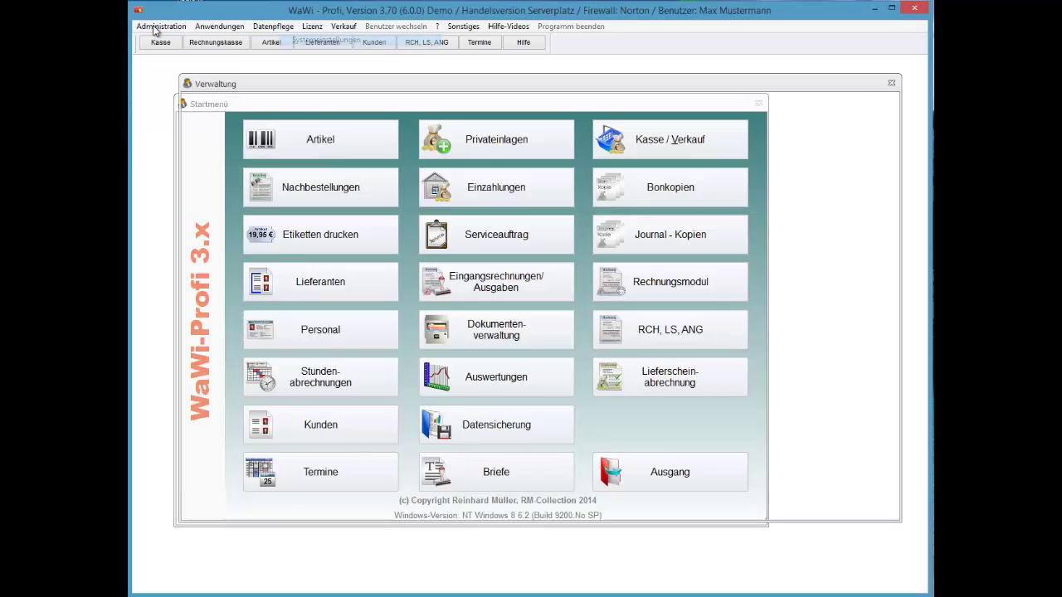